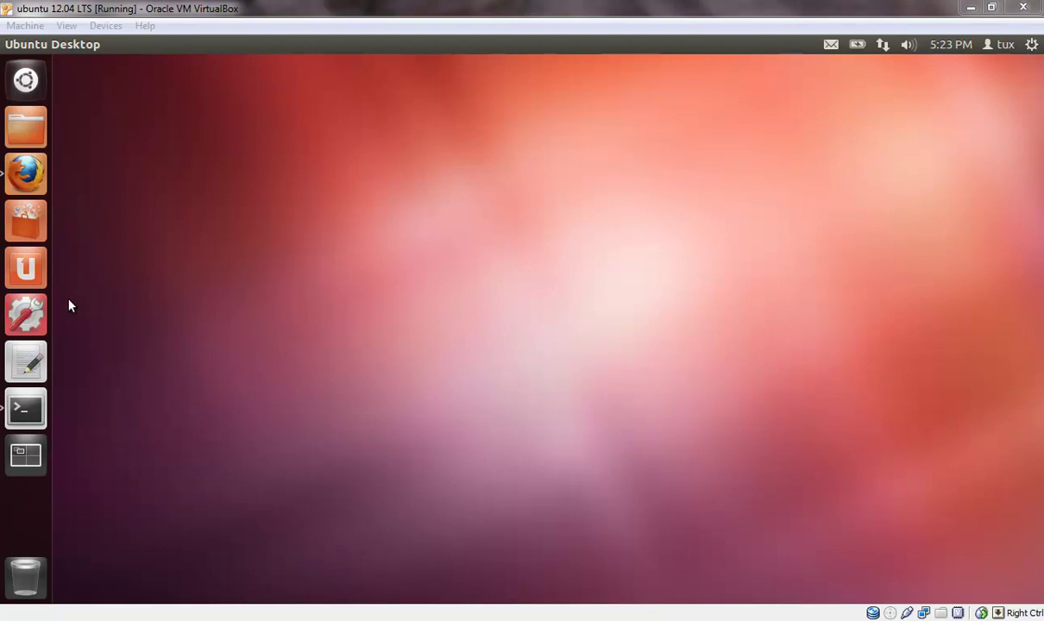
- Launch System Settings from the launcher and go to its User Accounts page
left_click(38, 319)
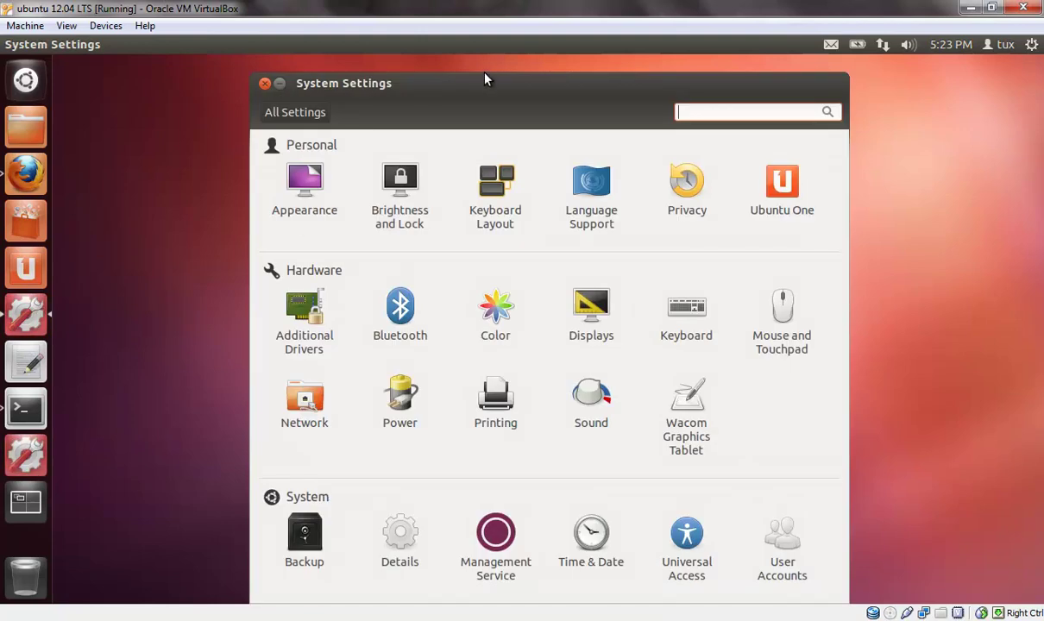
left_click_drag(485, 80, 444, 76)
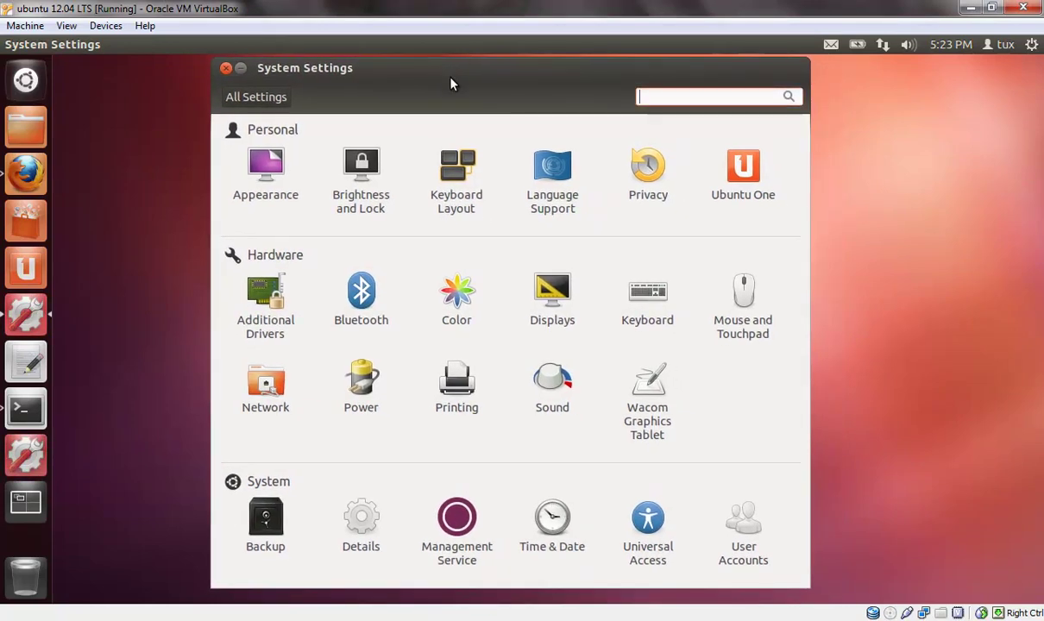
left_click(749, 524)
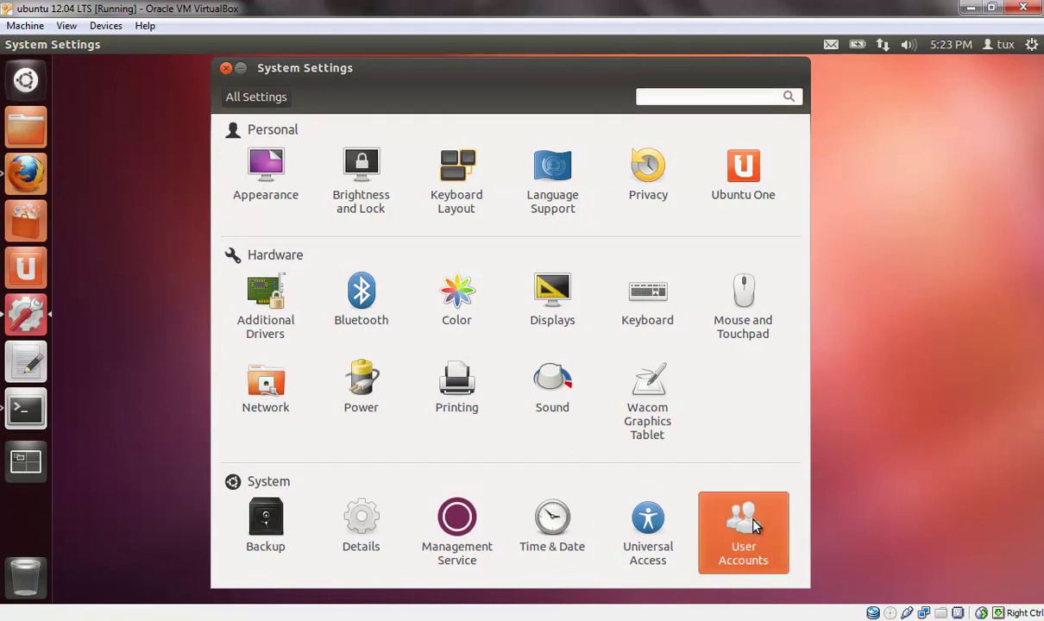
left_click_drag(567, 74, 602, 102)
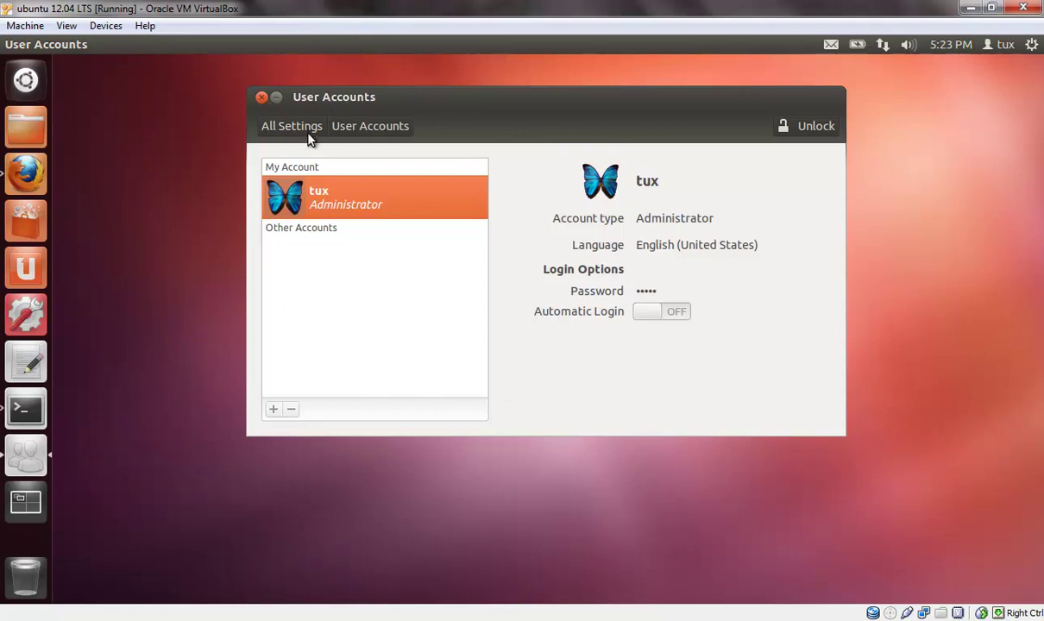
- Close User Accounts, reopen and close it from the tux panel menu, then open the Dash home
left_click(263, 98)
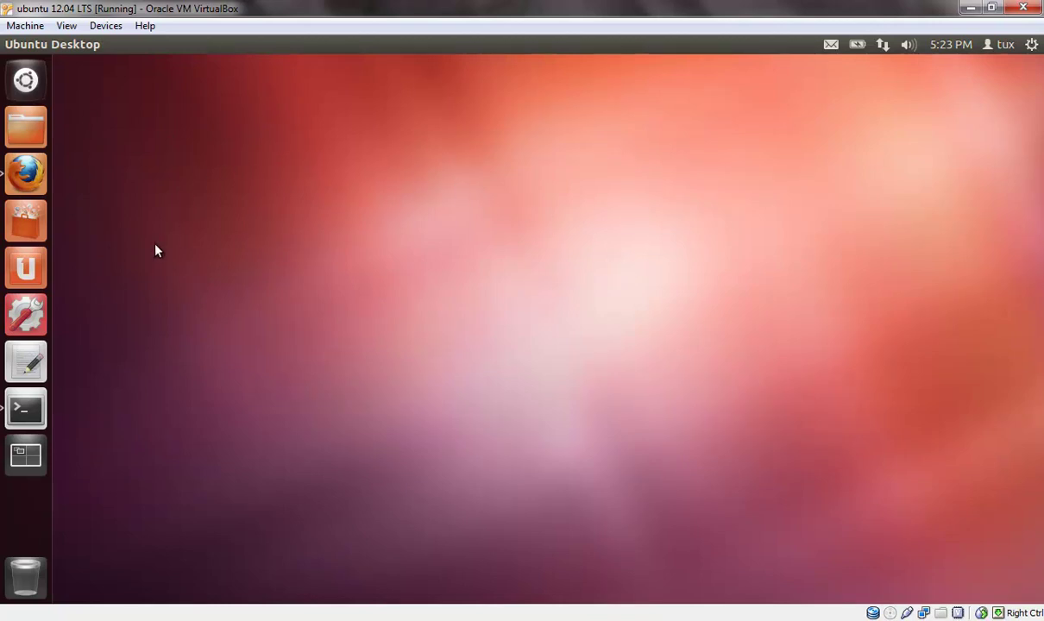
left_click(1001, 45)
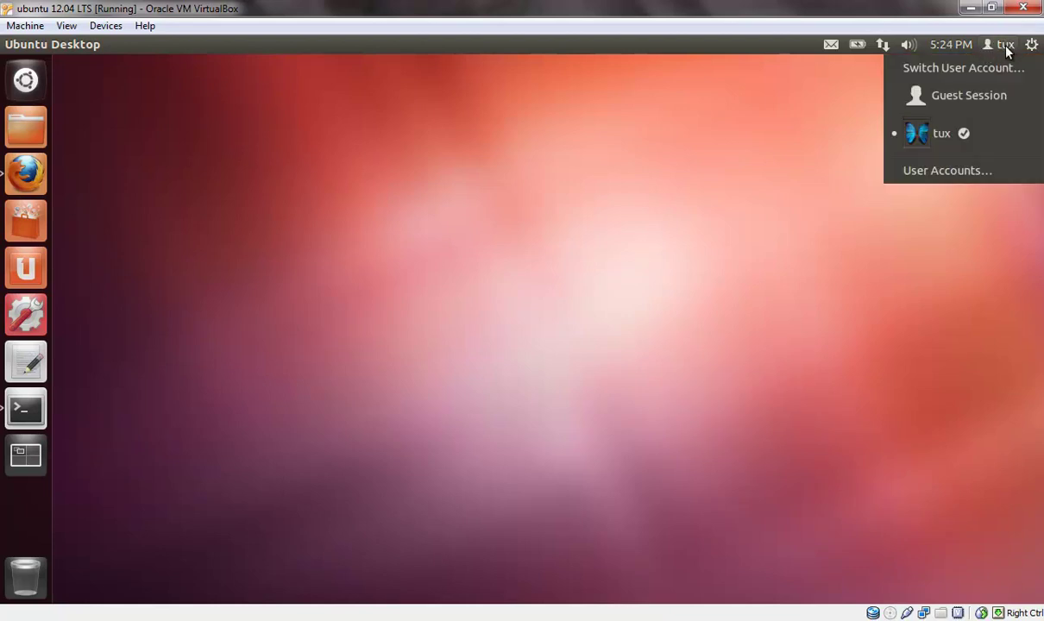
left_click(999, 172)
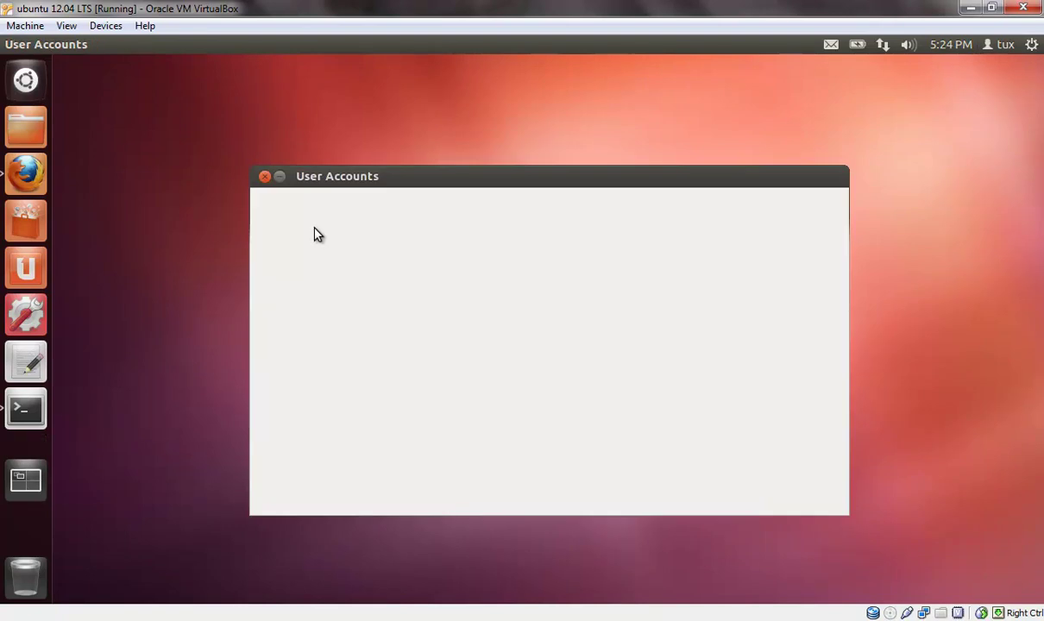
left_click(265, 178)
left_click(26, 80)
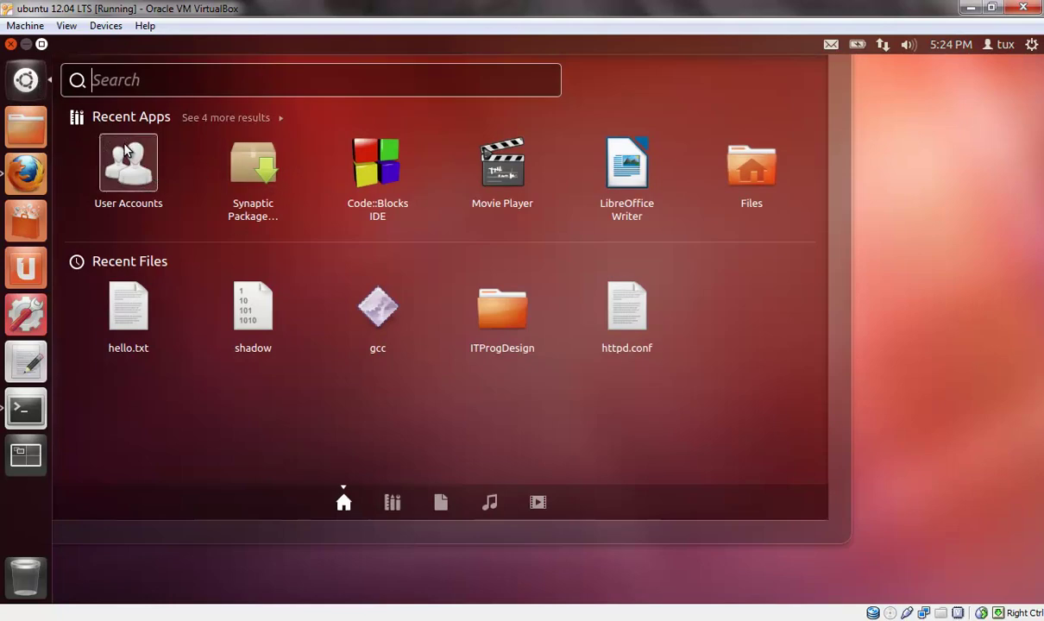
- Visit the Applications lens, return Home, and launch User Accounts from Recent Apps
left_click(390, 504)
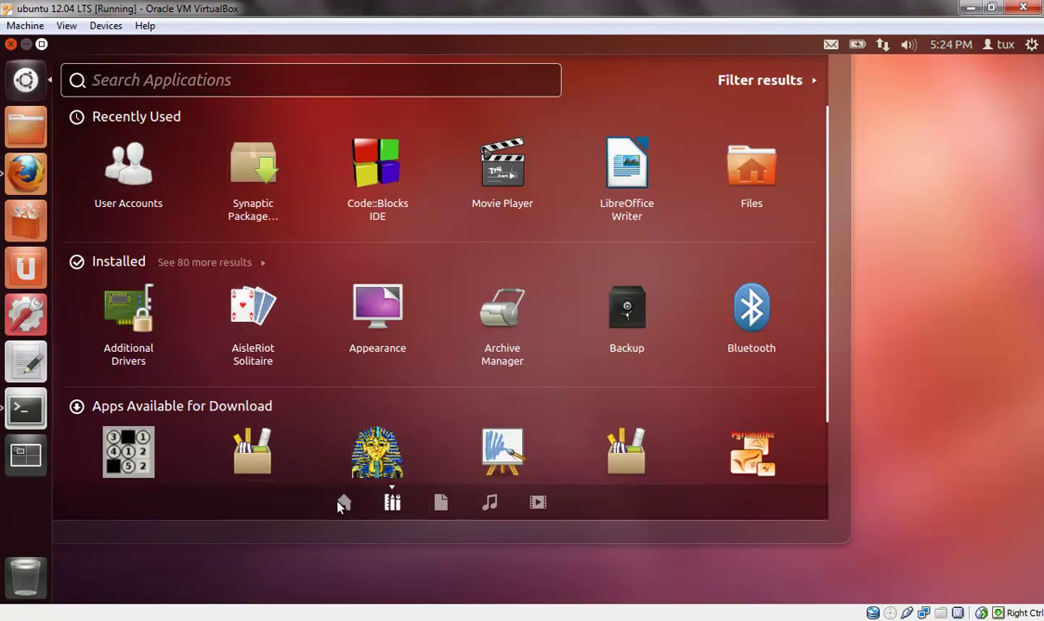
left_click(343, 502)
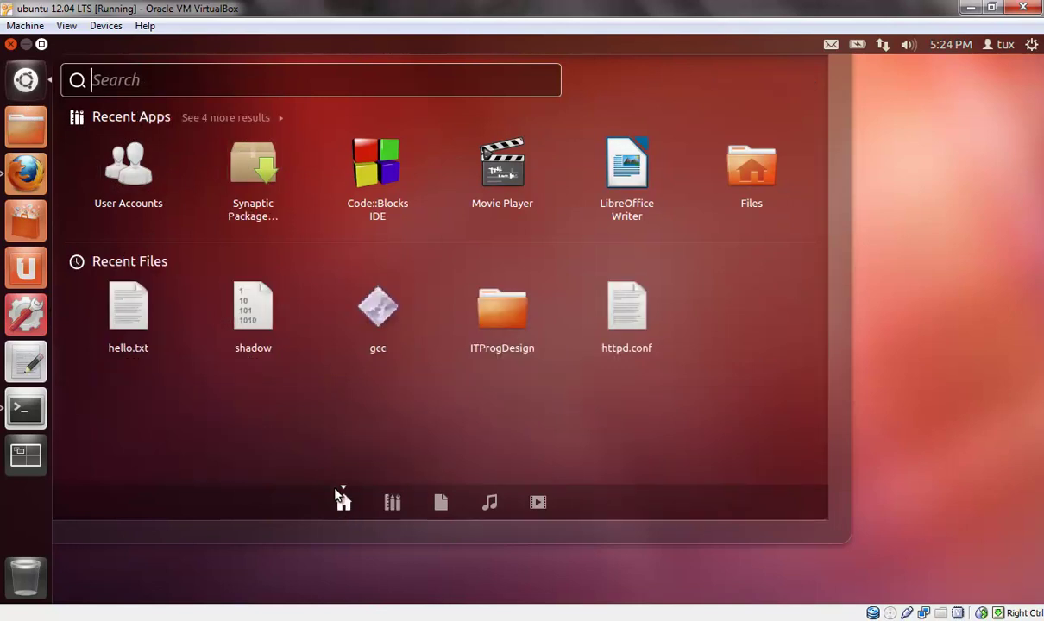
left_click(119, 150)
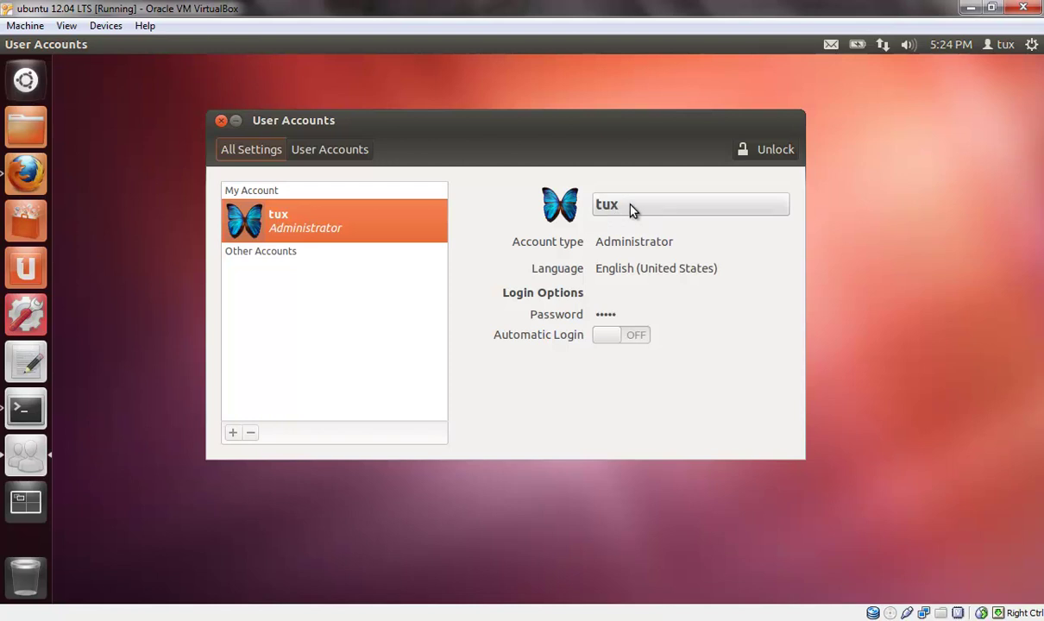
- Inspect tux's name, picture and English (United States) language unchanged, then bring up the password change form
mouse_move(643, 248)
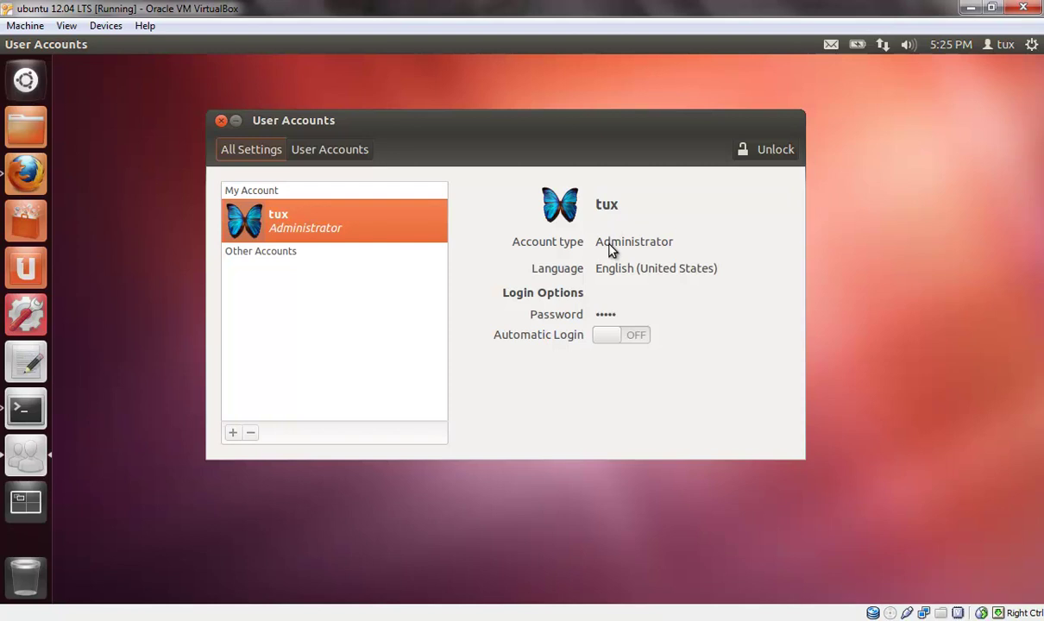
left_click(615, 213)
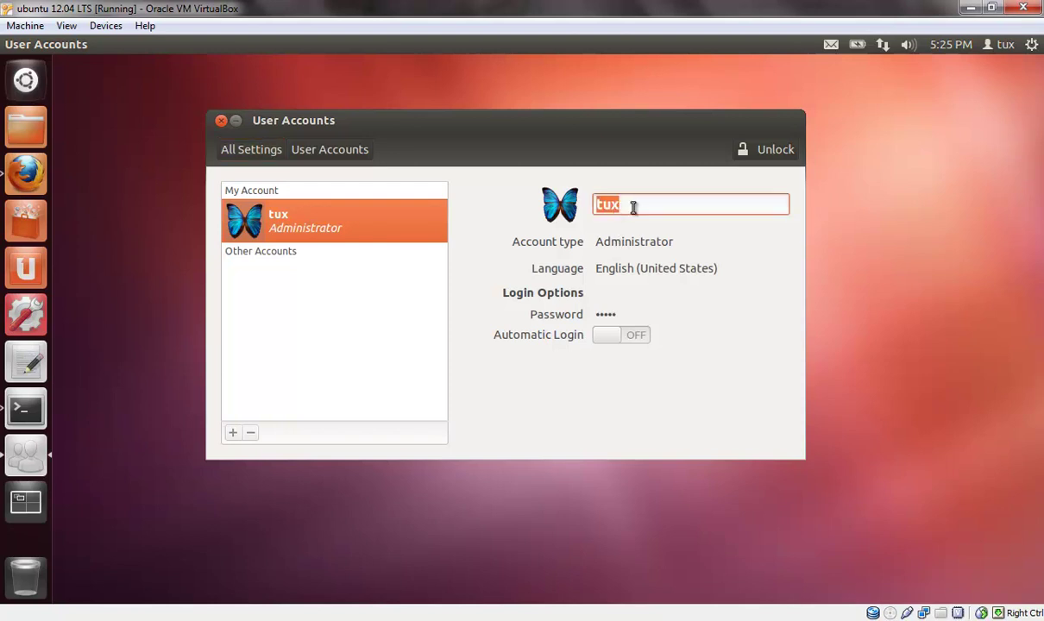
left_click(560, 205)
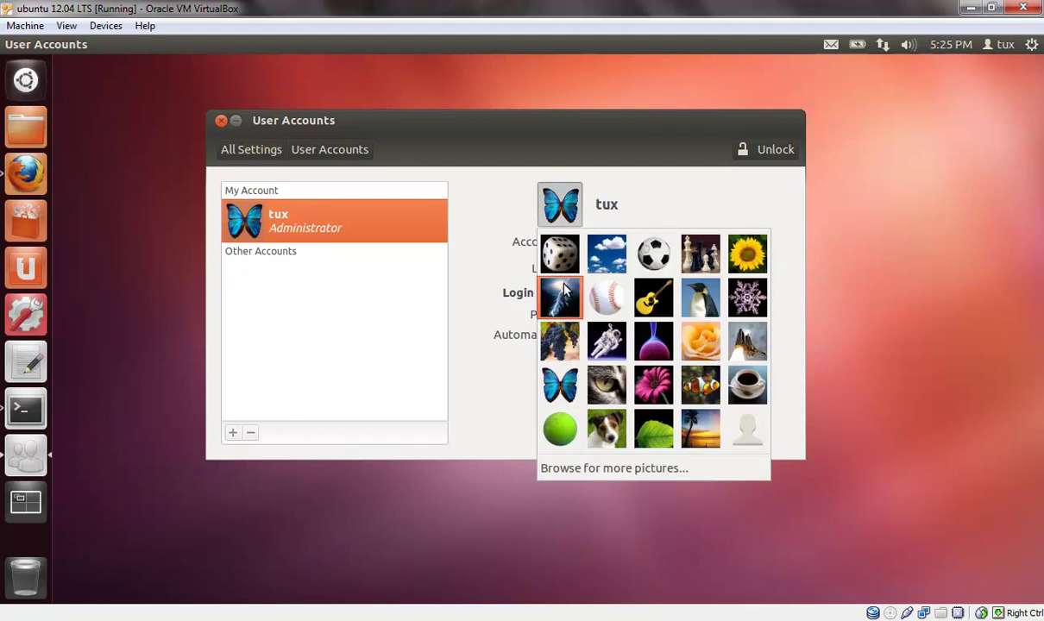
left_click(483, 345)
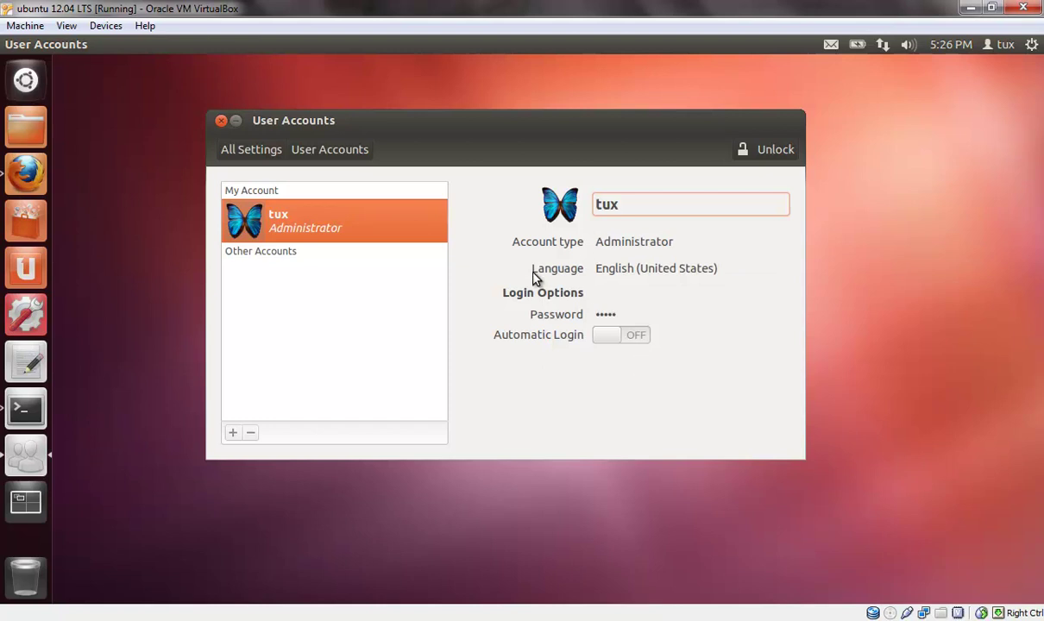
left_click(615, 273)
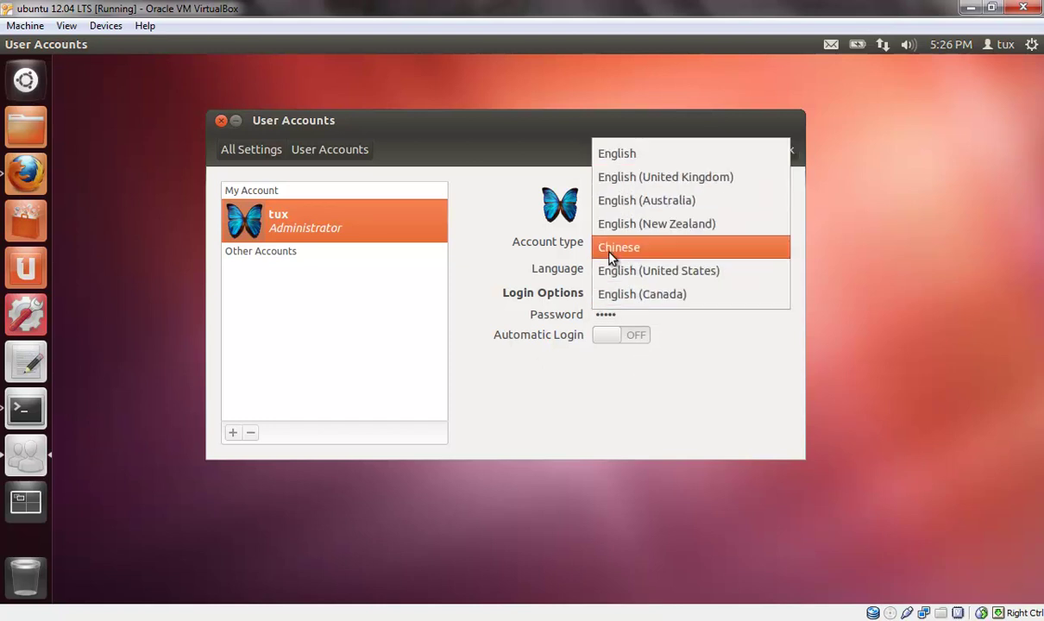
left_click(614, 275)
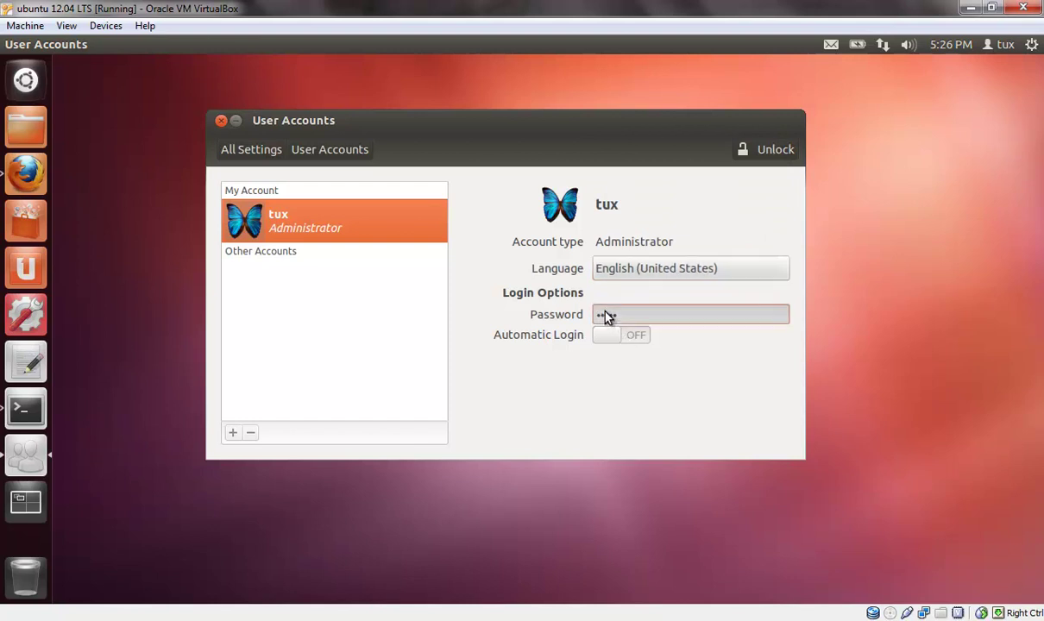
left_click(605, 315)
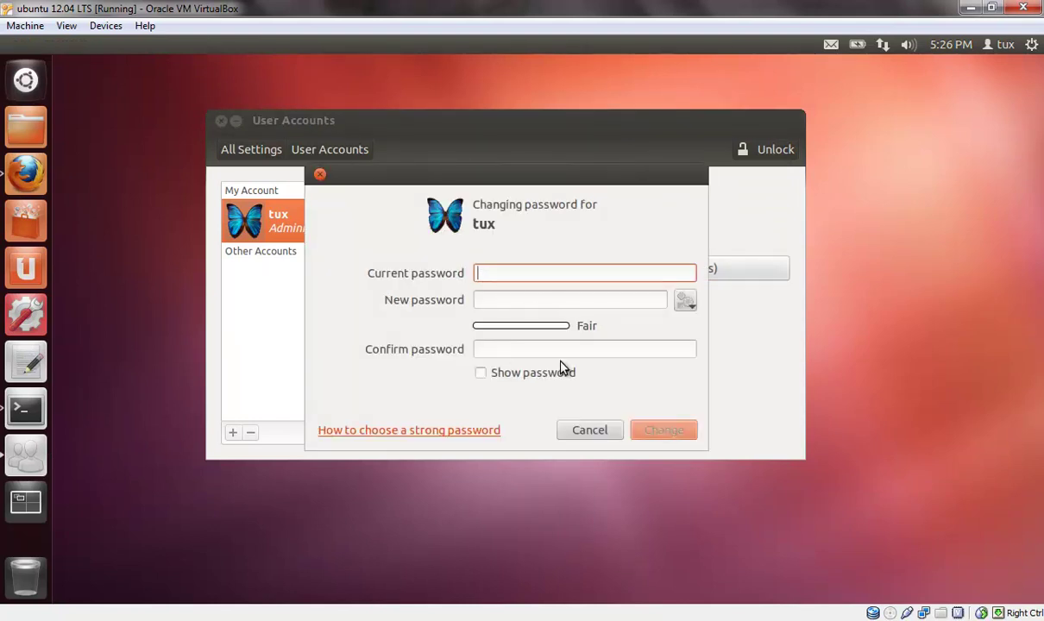
- Dismiss the Changing password dialog with Escape, leaving tux's password as it is
key("Escape")
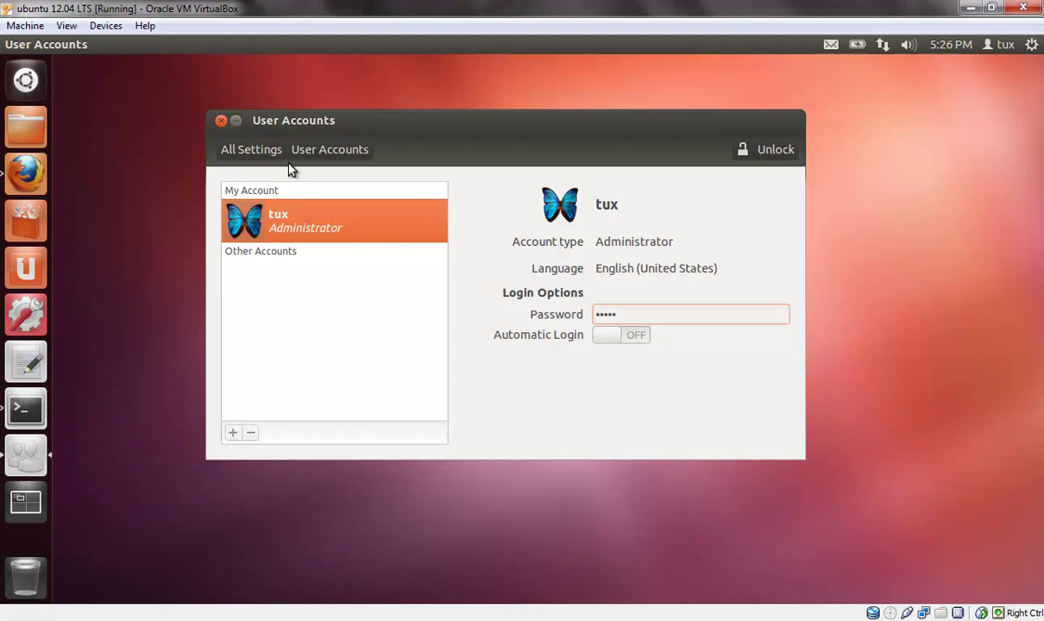
- Unlock User Accounts with the admin password, then toggle tux's Automatic Login on and back off
left_click(747, 151)
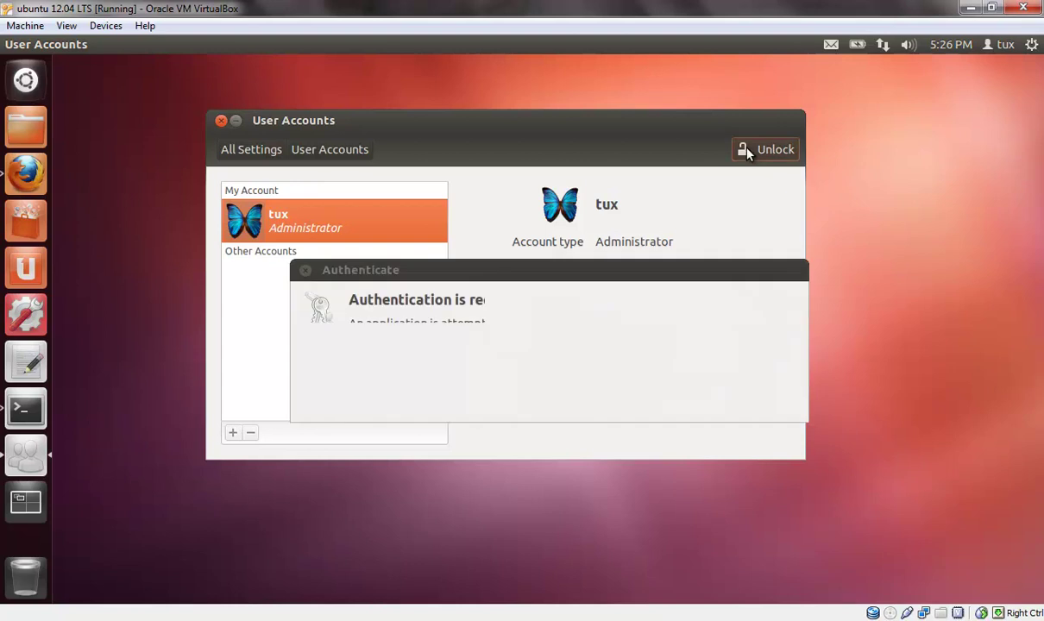
type("••")
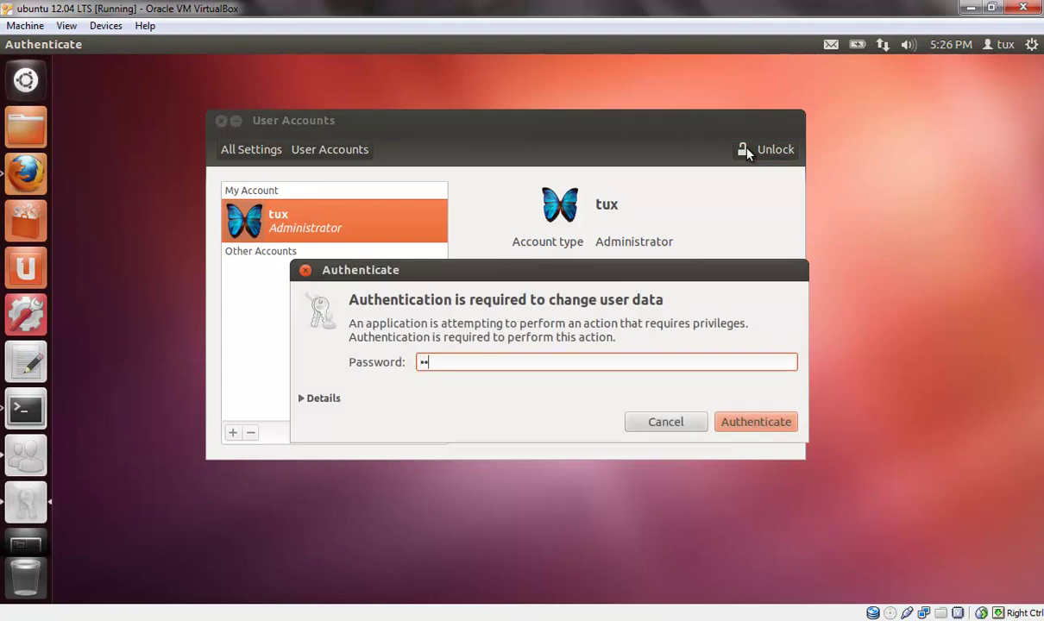
type("•")
key("Return")
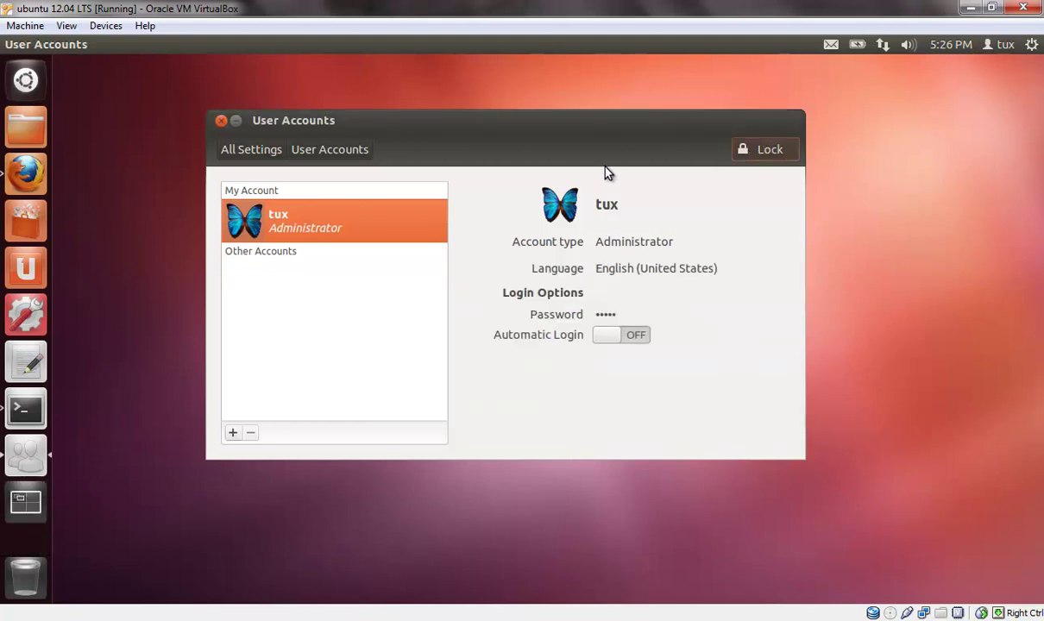
left_click(638, 336)
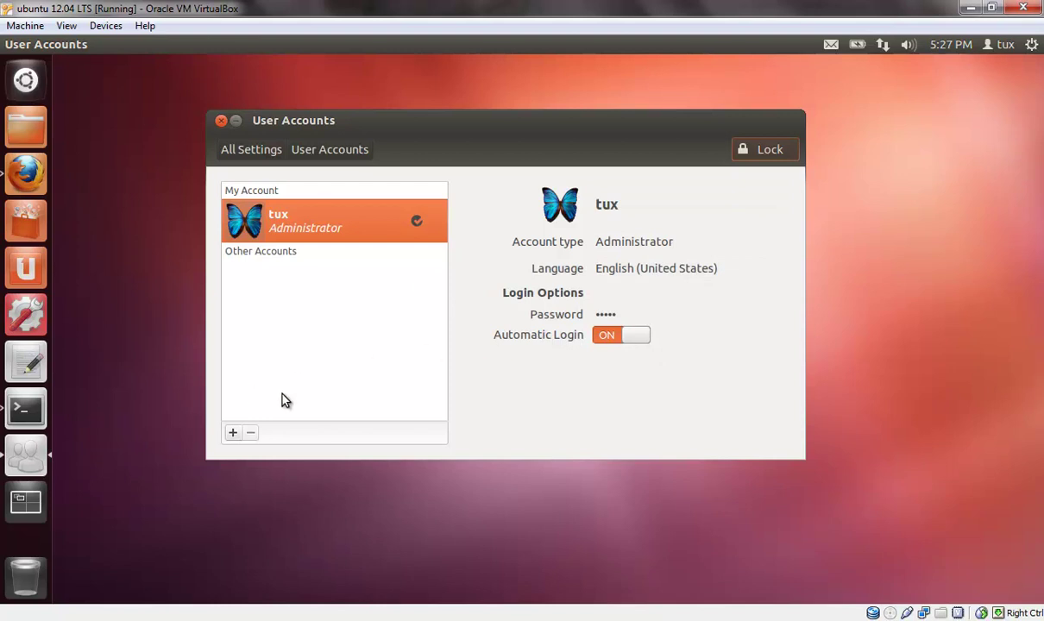
left_click(612, 341)
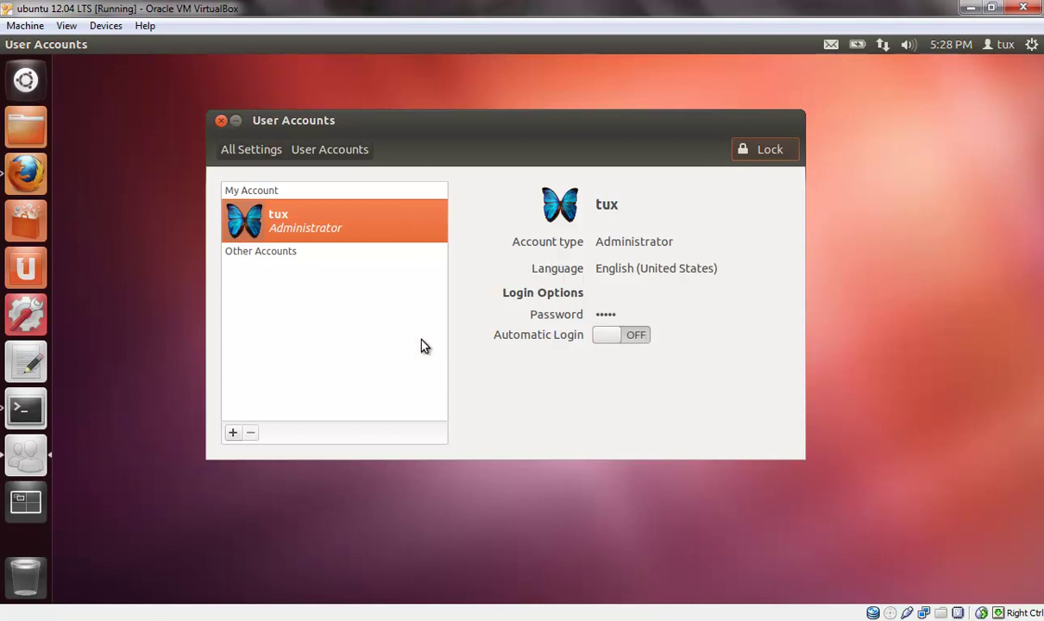
- Create a Standard account named 'Evil Tux', then select tux and open its account type choices
left_click(231, 434)
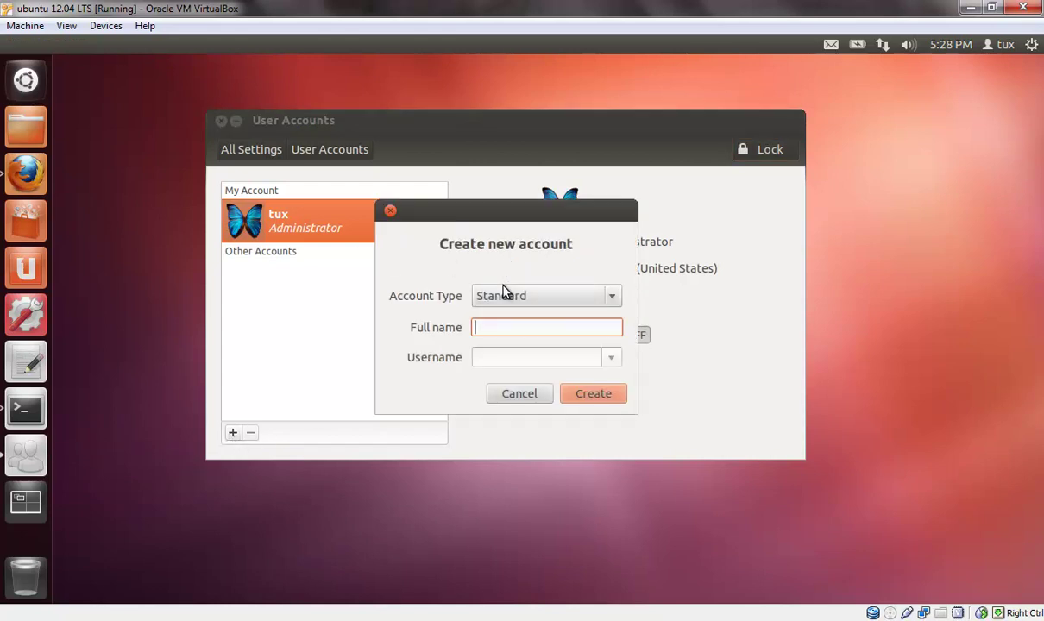
type("Evil Tux")
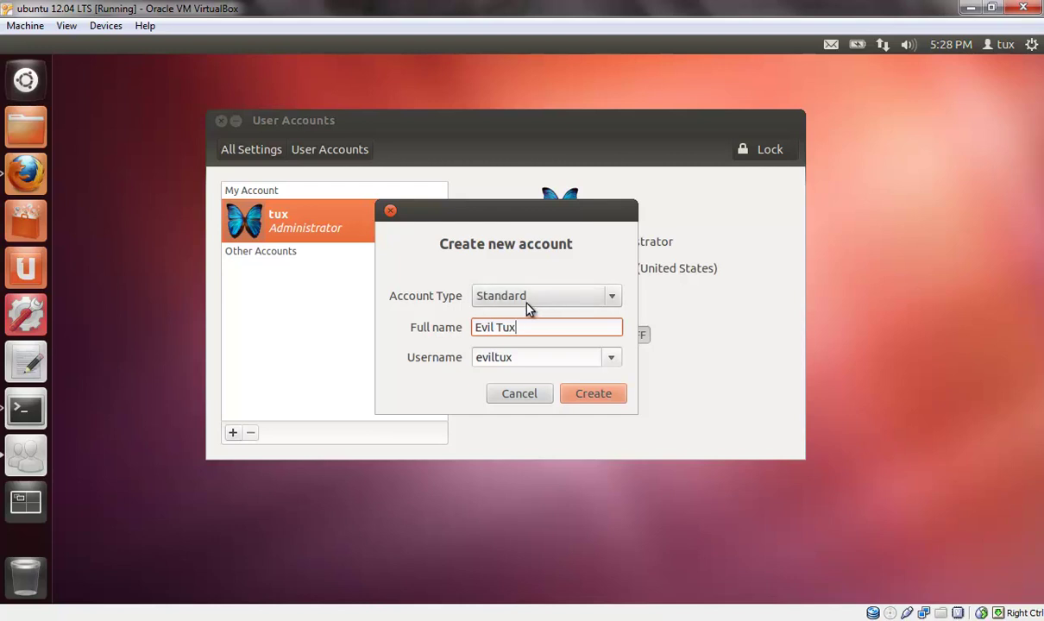
left_click(522, 300)
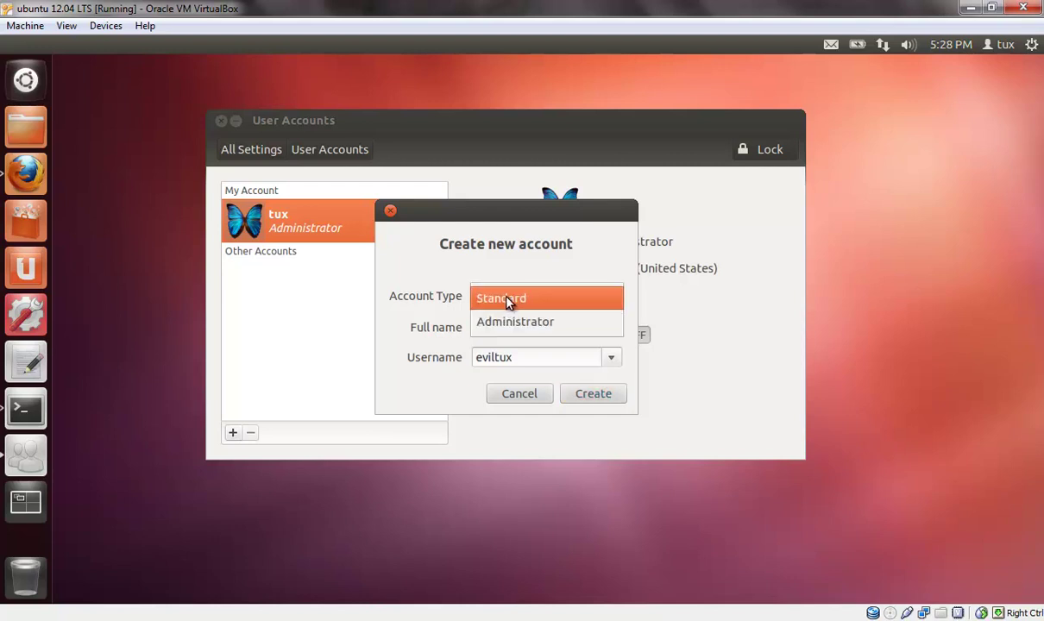
left_click(540, 307)
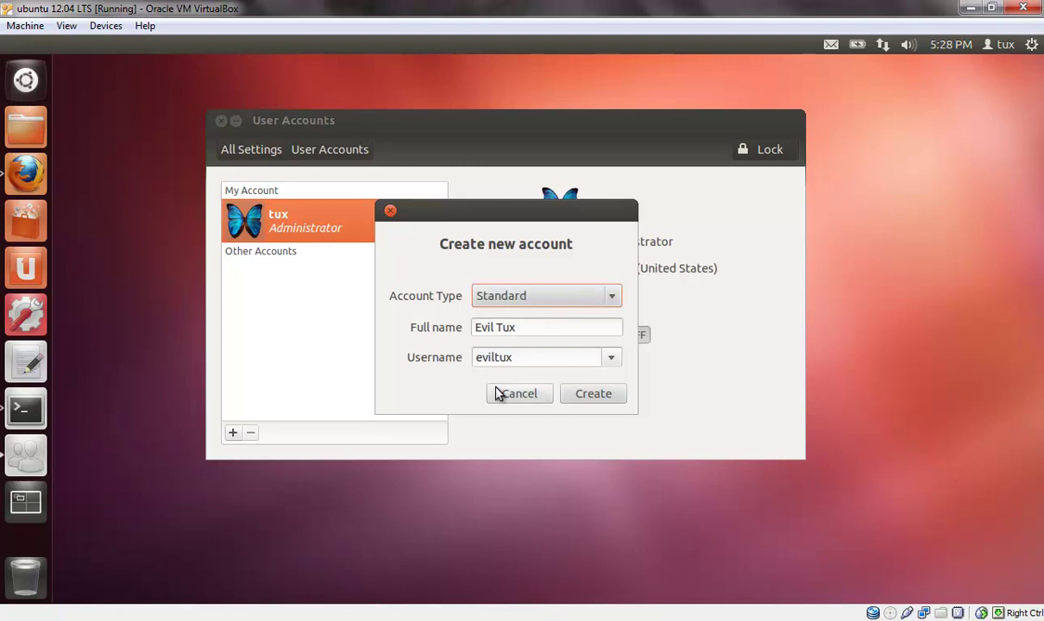
left_click(594, 394)
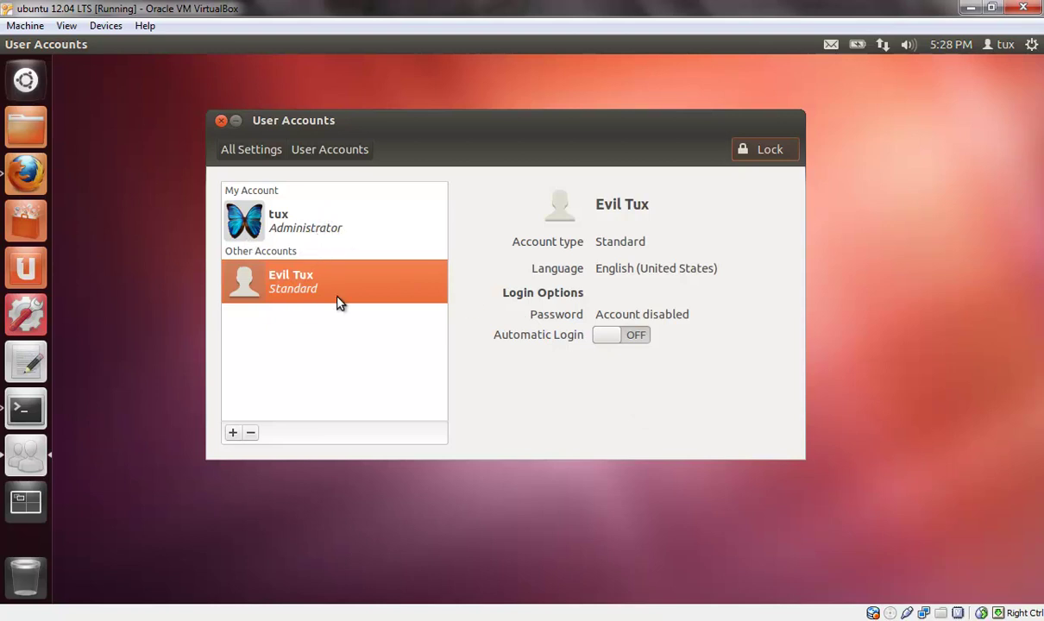
left_click(377, 228)
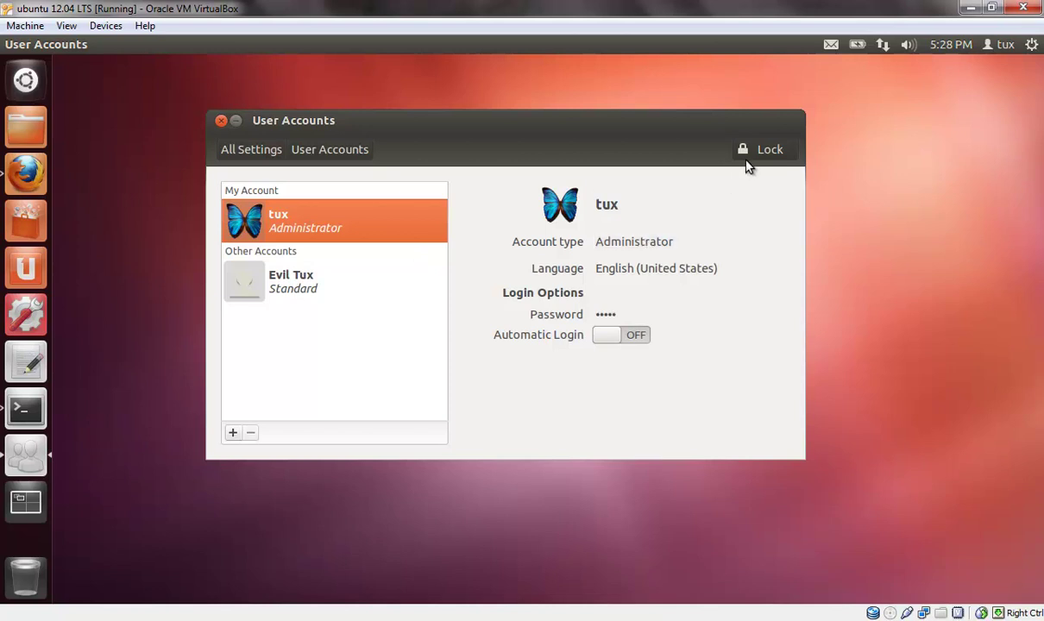
left_click(671, 241)
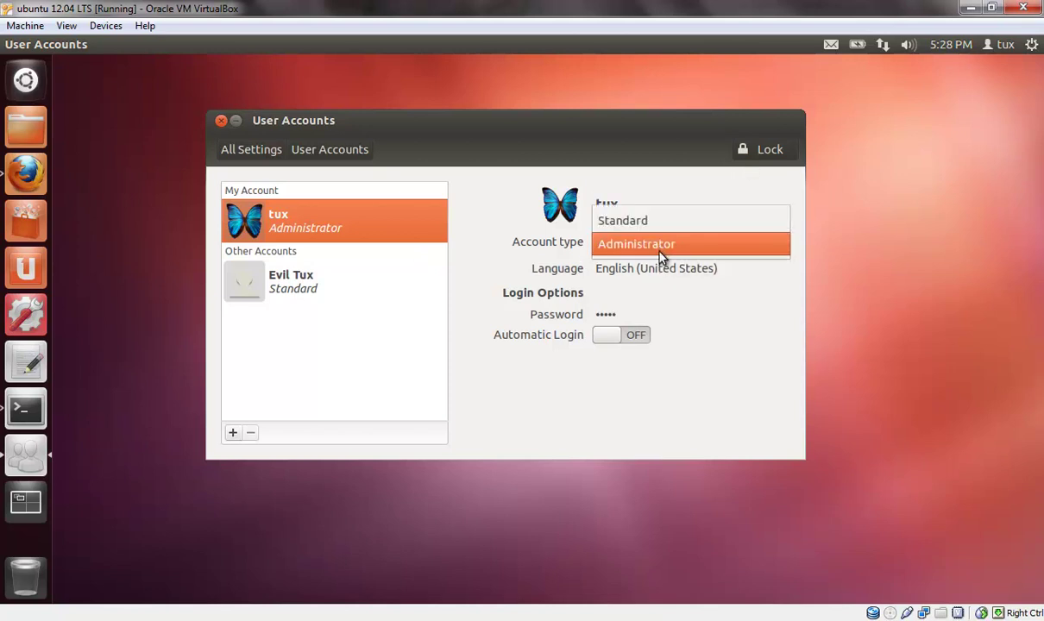
- Close the Account type list with tux still Administrator, then click the desktop
left_click(625, 138)
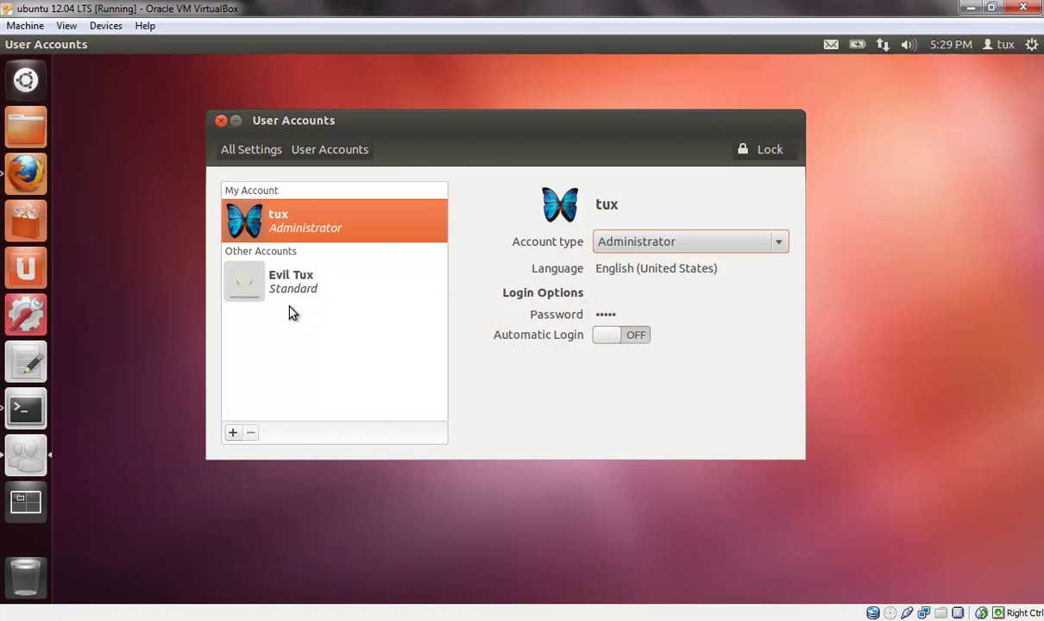
left_click(113, 331)
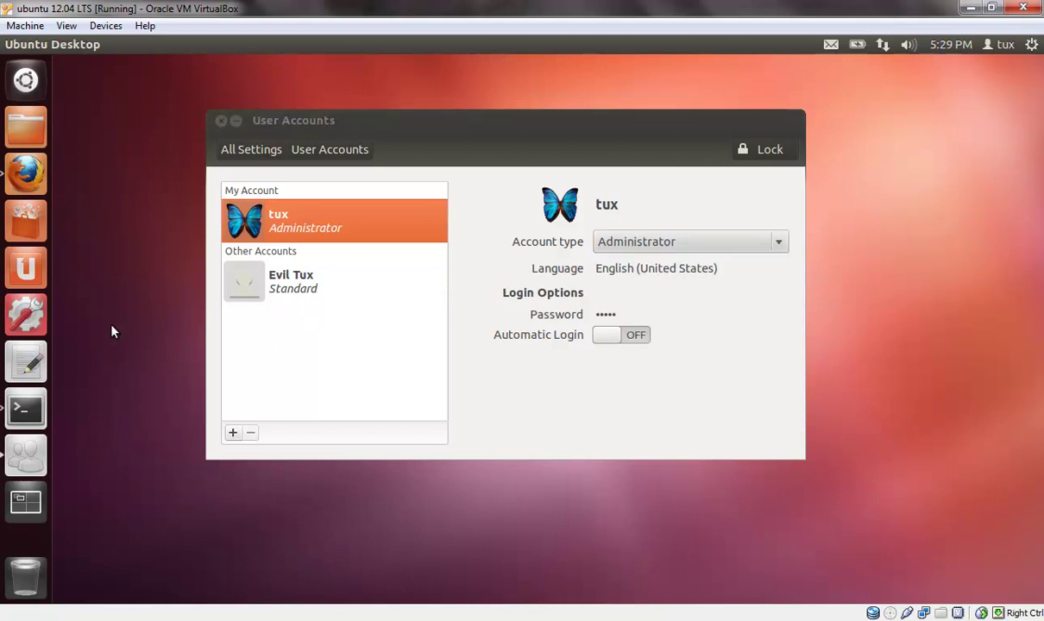
- Switch between Evil Tux and tux, ending on Evil Tux's Standard, password-disabled details
left_click(302, 291)
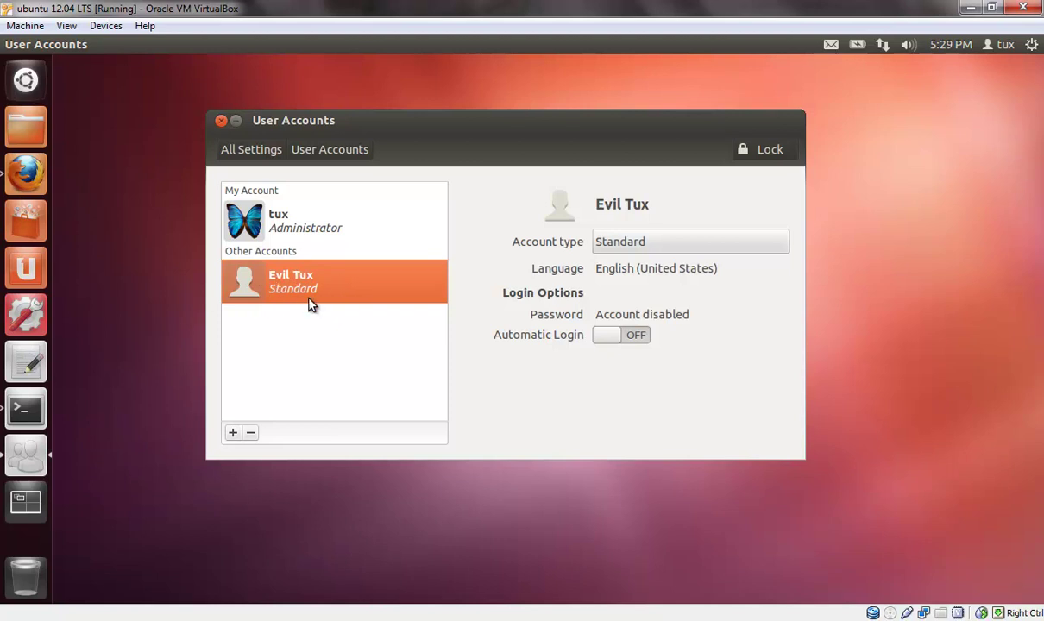
left_click(344, 234)
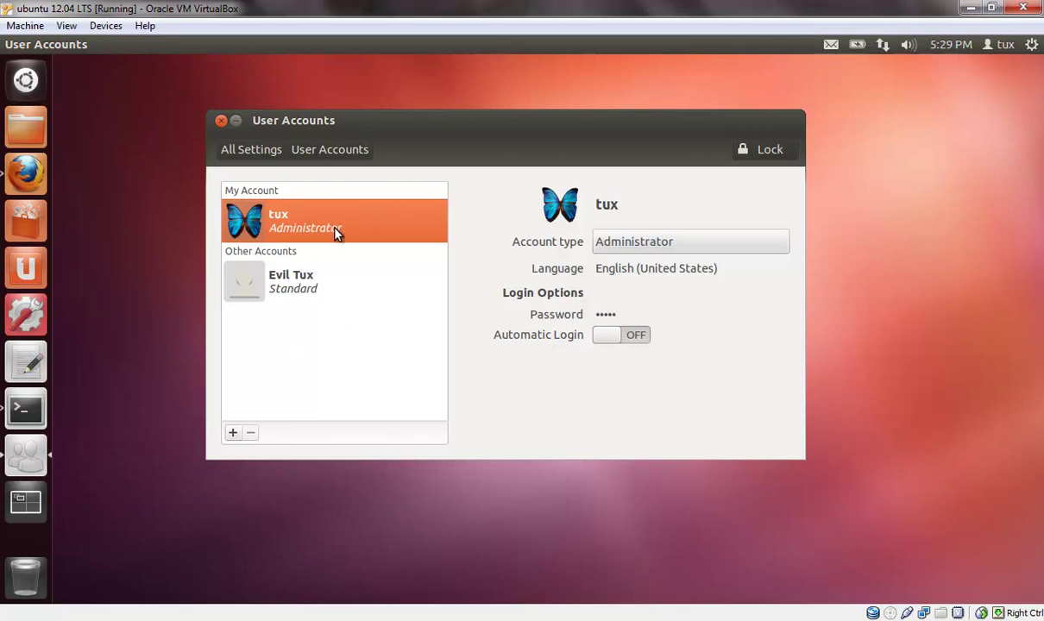
left_click(325, 281)
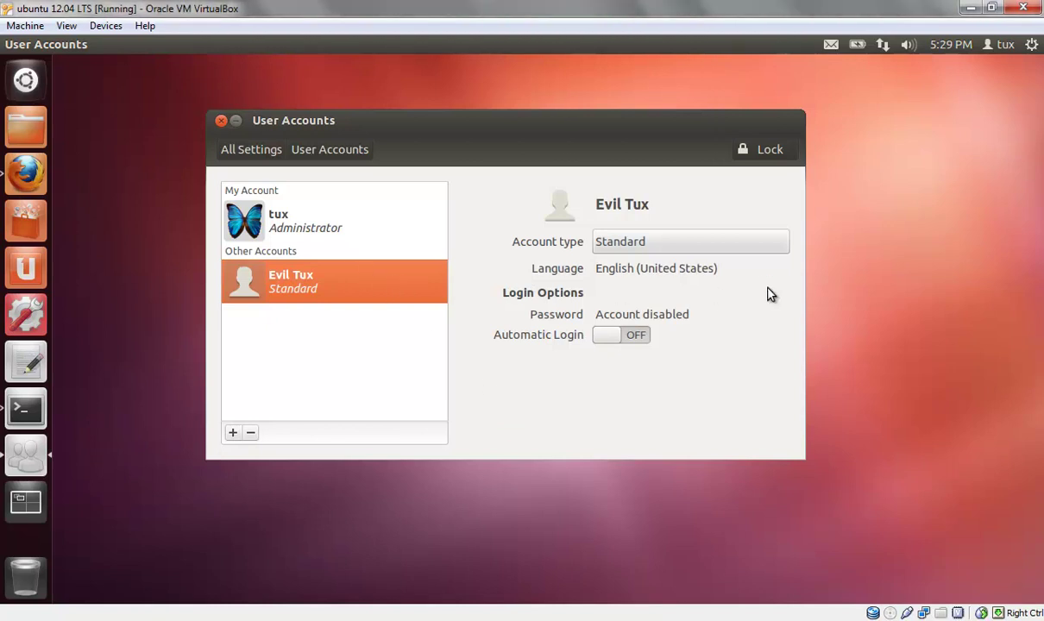
- Move the window aside and choose the astronaut picture as Evil Tux's avatar
left_click_drag(668, 124, 711, 143)
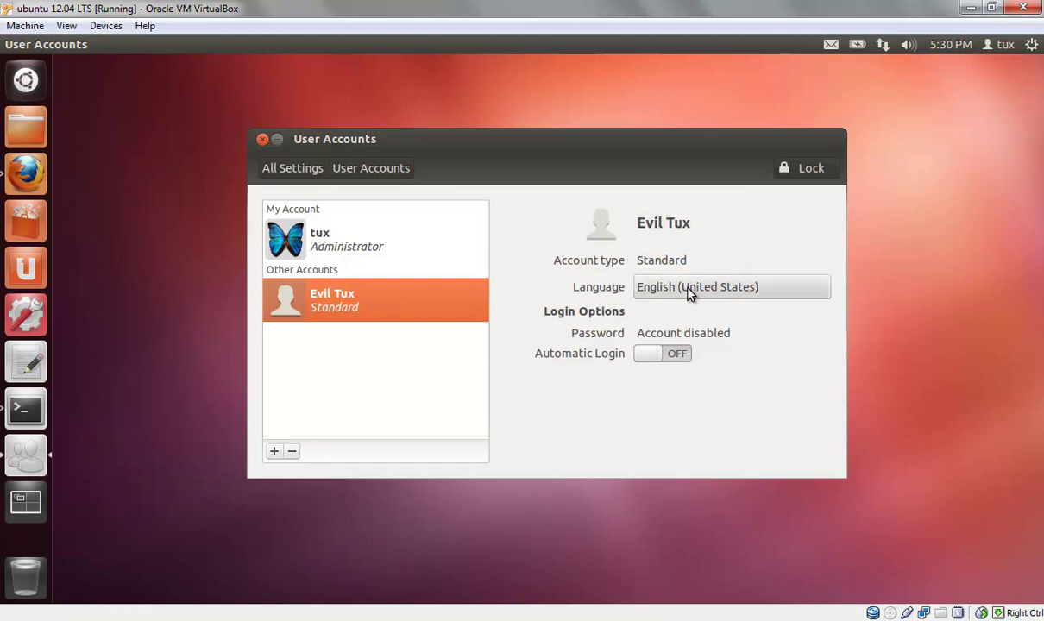
left_click(613, 230)
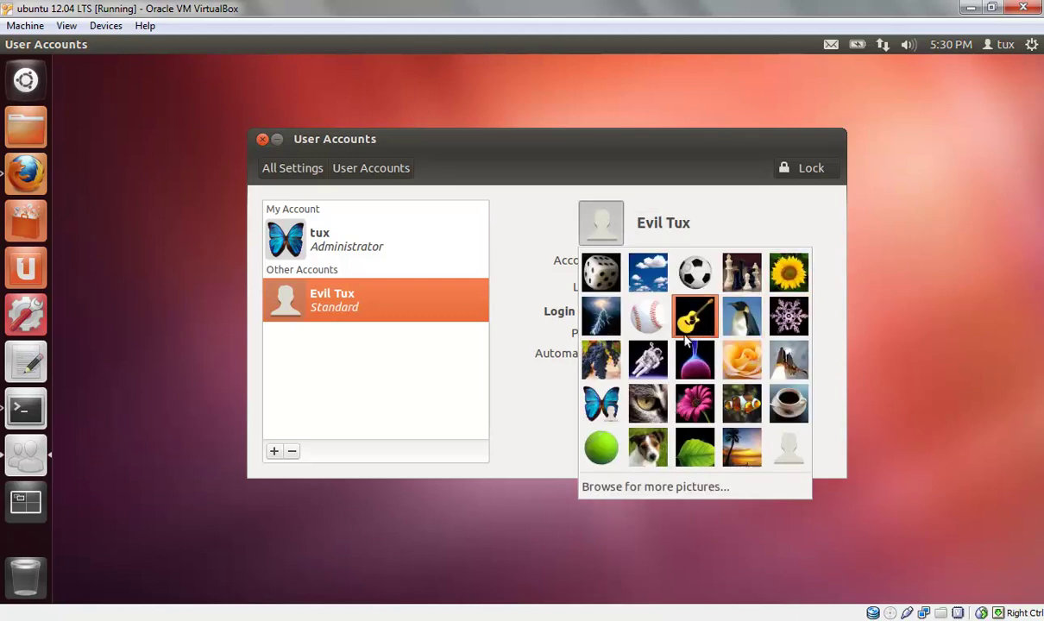
left_click(649, 362)
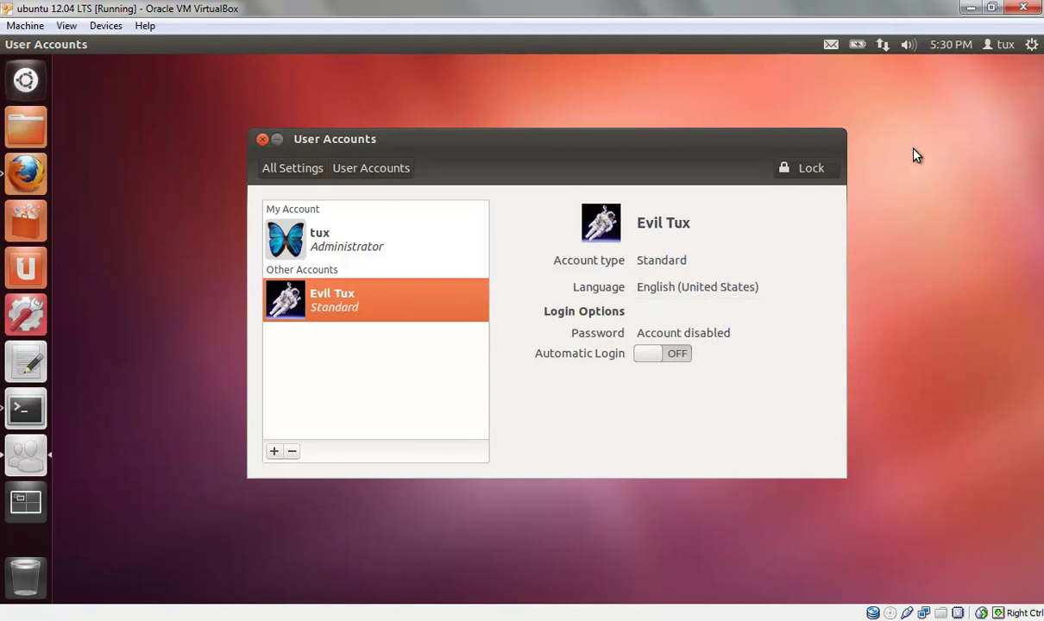
- Close User Accounts and switch to the Evil Tux session from the top-panel user menu
left_click(263, 145)
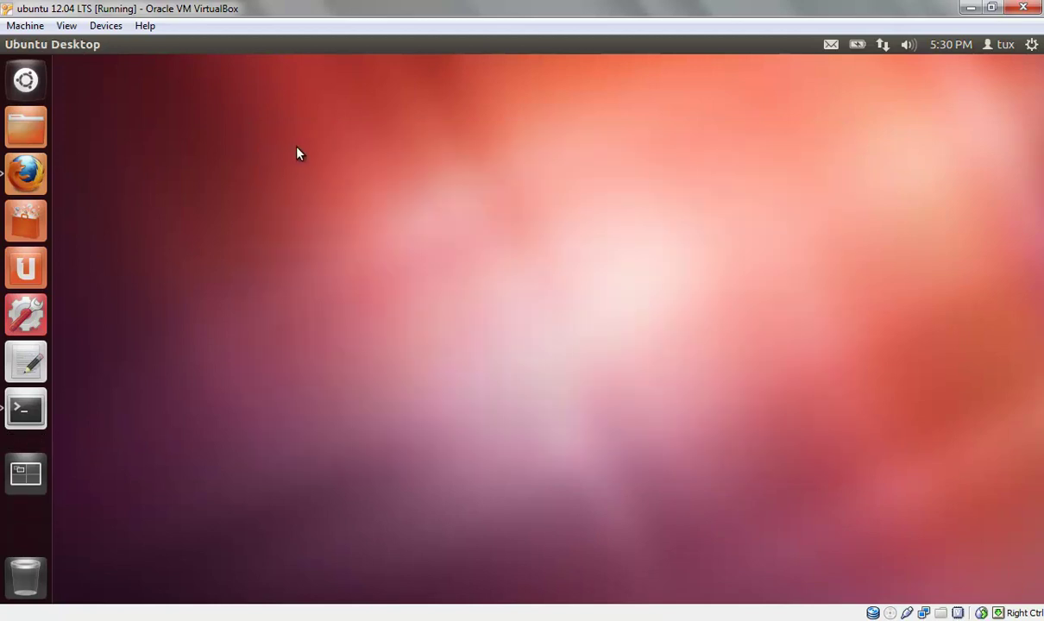
left_click(1001, 45)
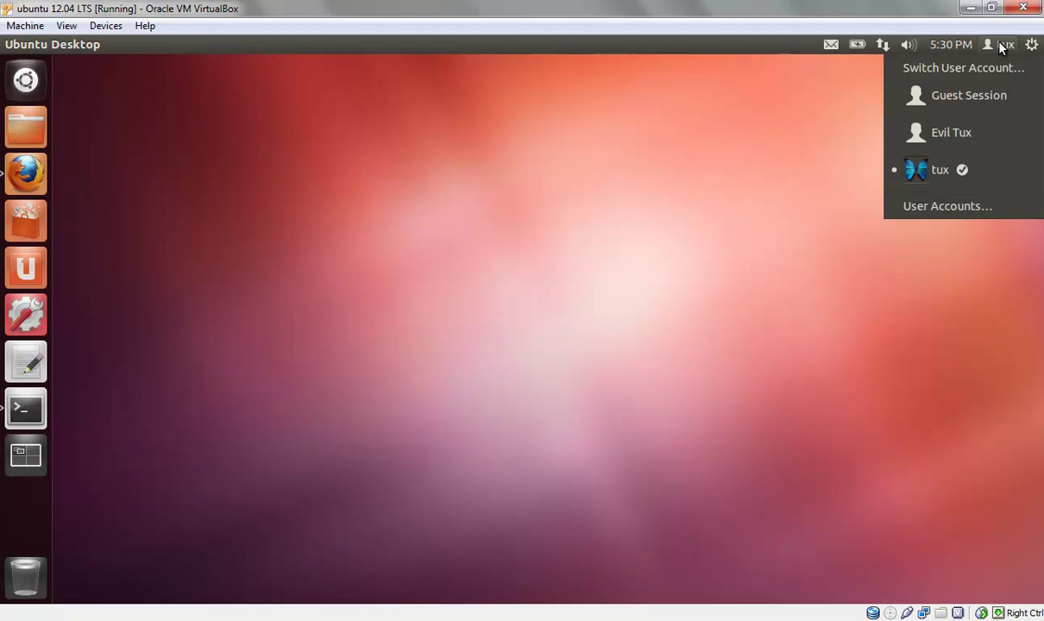
left_click(994, 140)
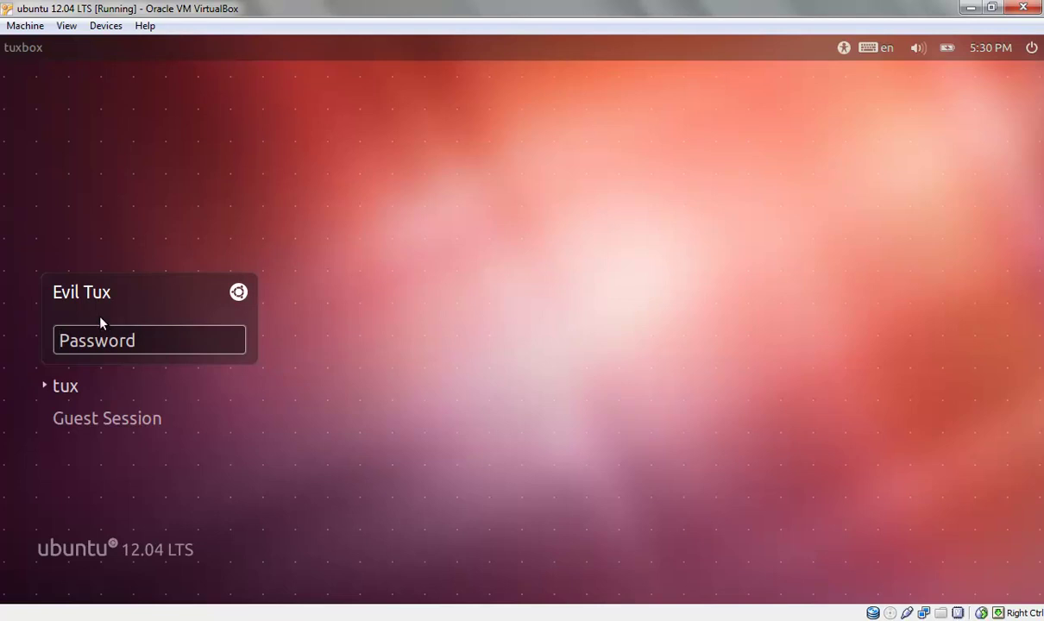
- Select tux at the login screen and sign in with its password
left_click(71, 387)
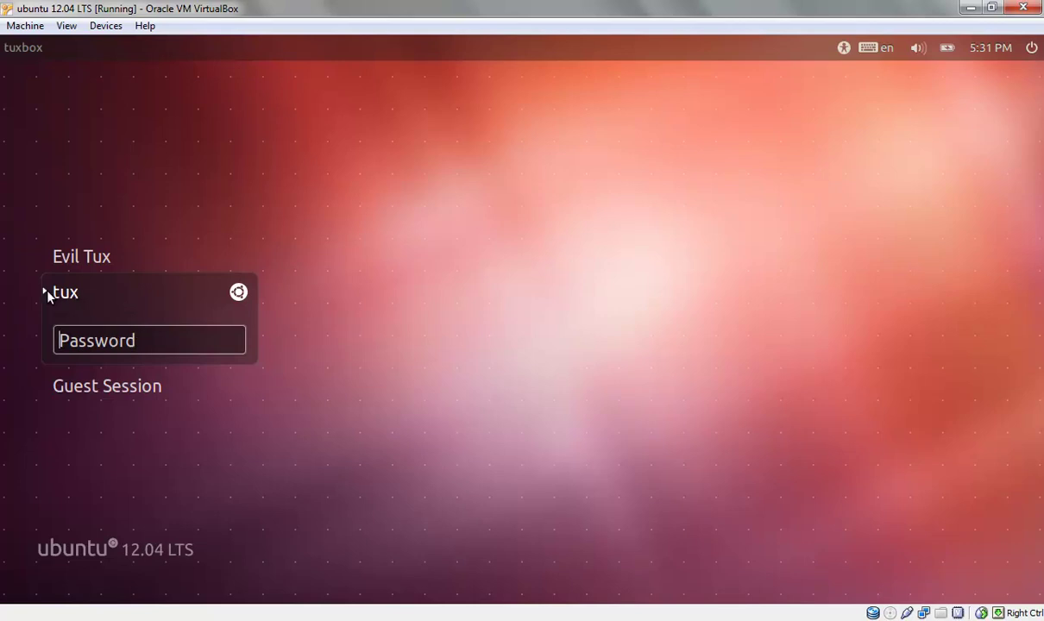
type("•••")
key("Return")
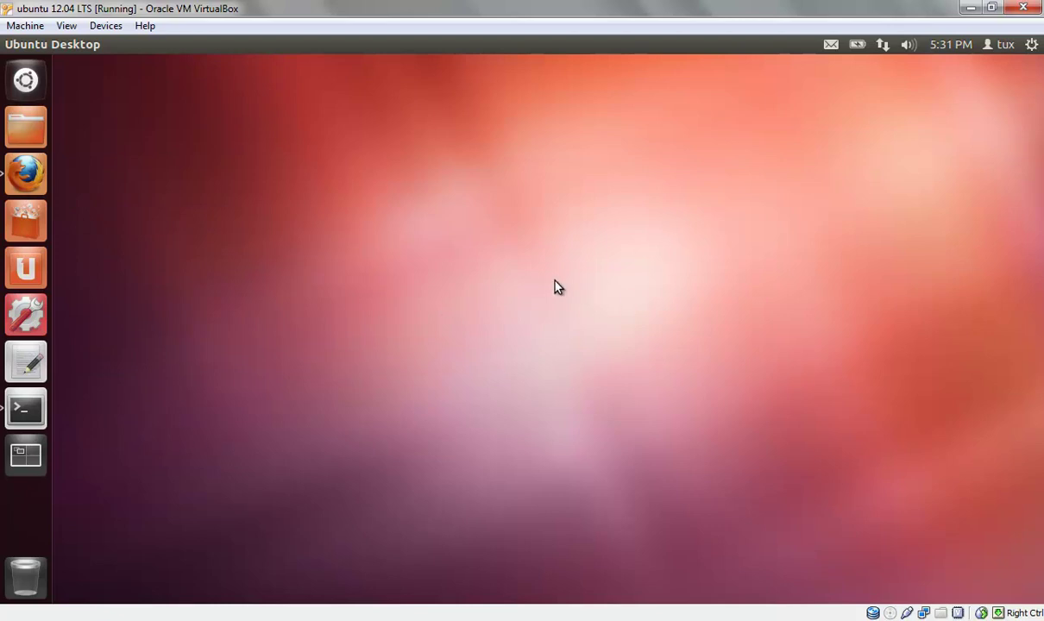
- Switch to Evil Tux, have its password attempt refused, then log back in as tux
left_click(1000, 44)
left_click(982, 131)
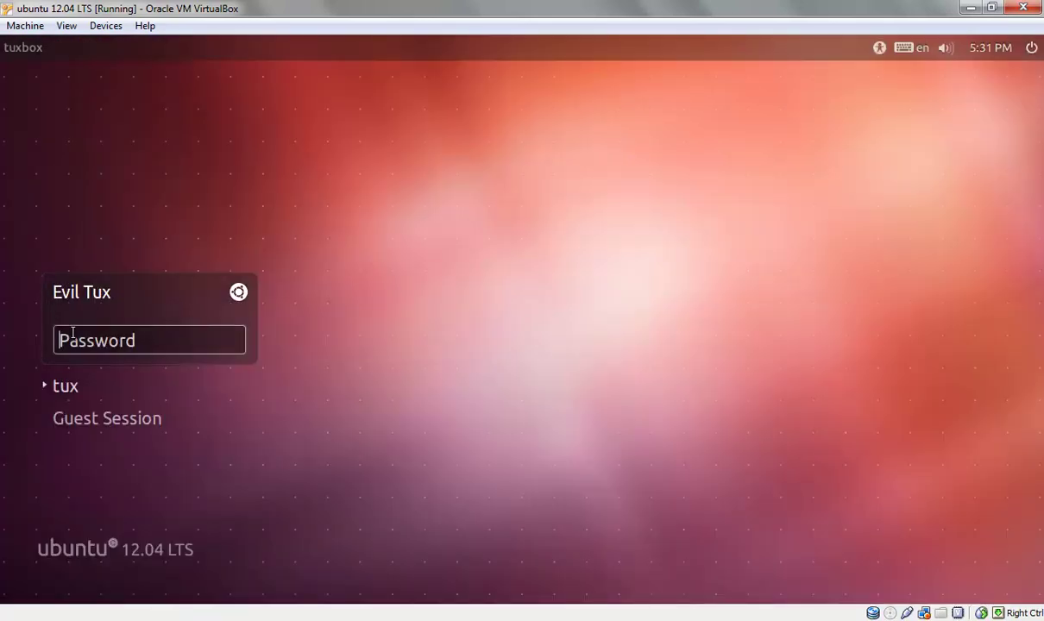
type("***")
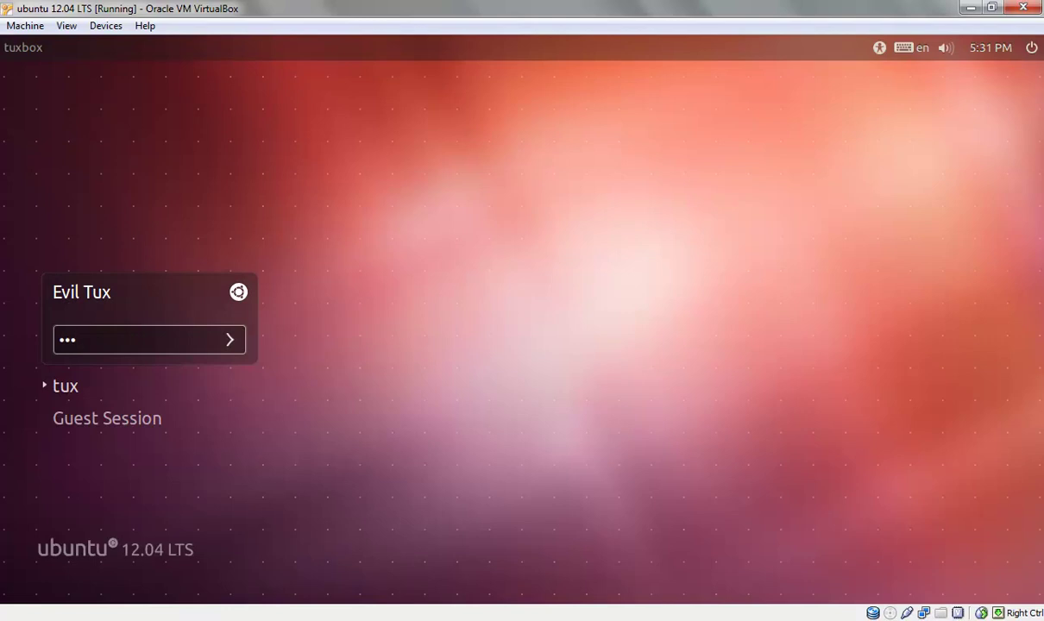
key("Return")
left_click(66, 386)
type("***")
key("Return")
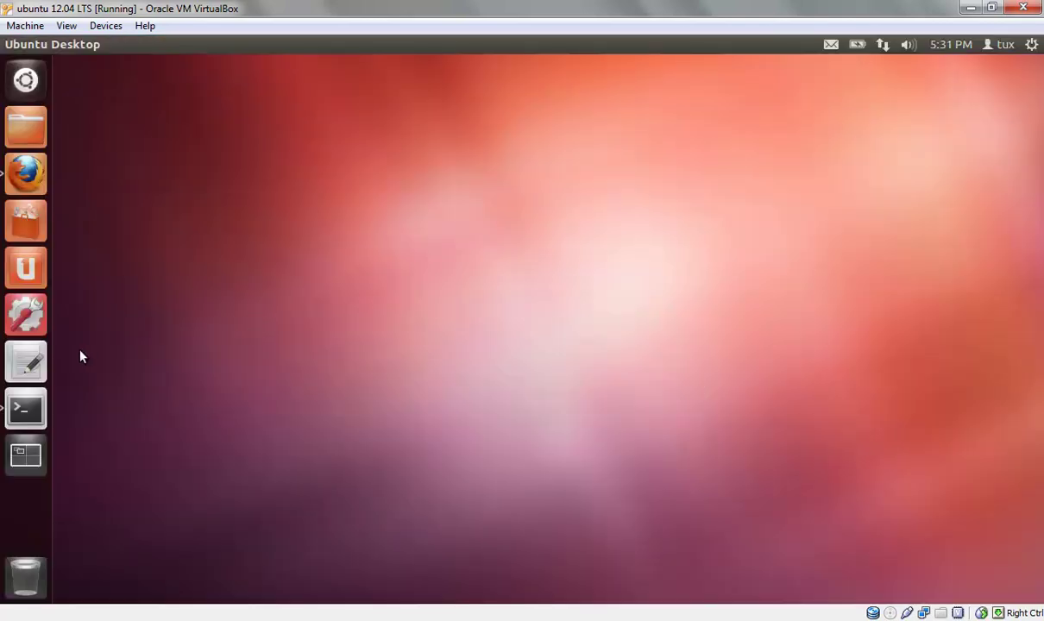
- Open User Accounts from the Dash and select the Evil Tux account
left_click(28, 81)
left_click(119, 170)
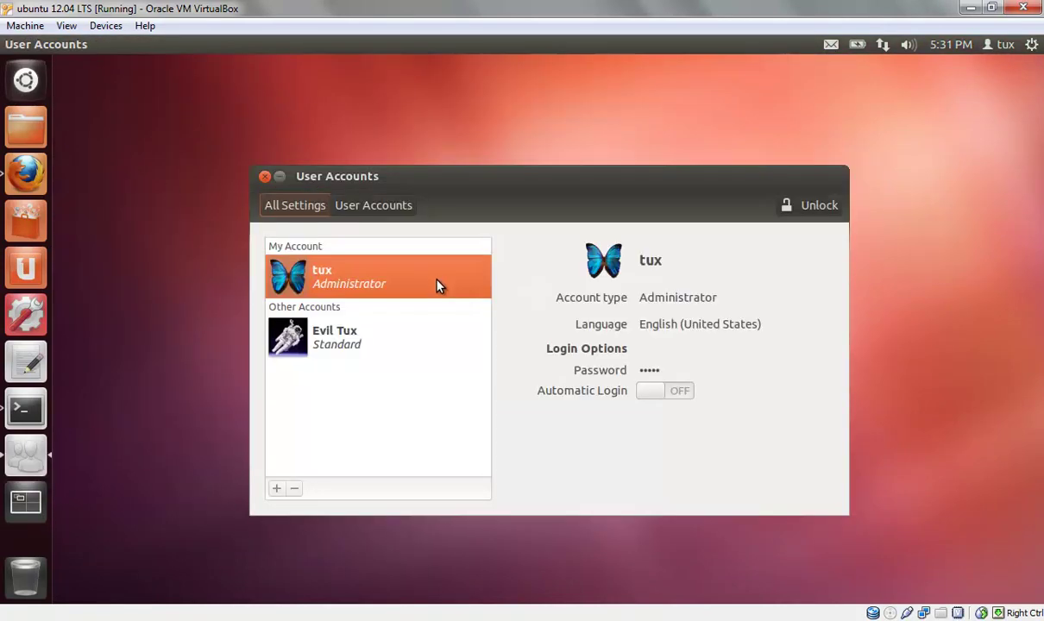
left_click(362, 345)
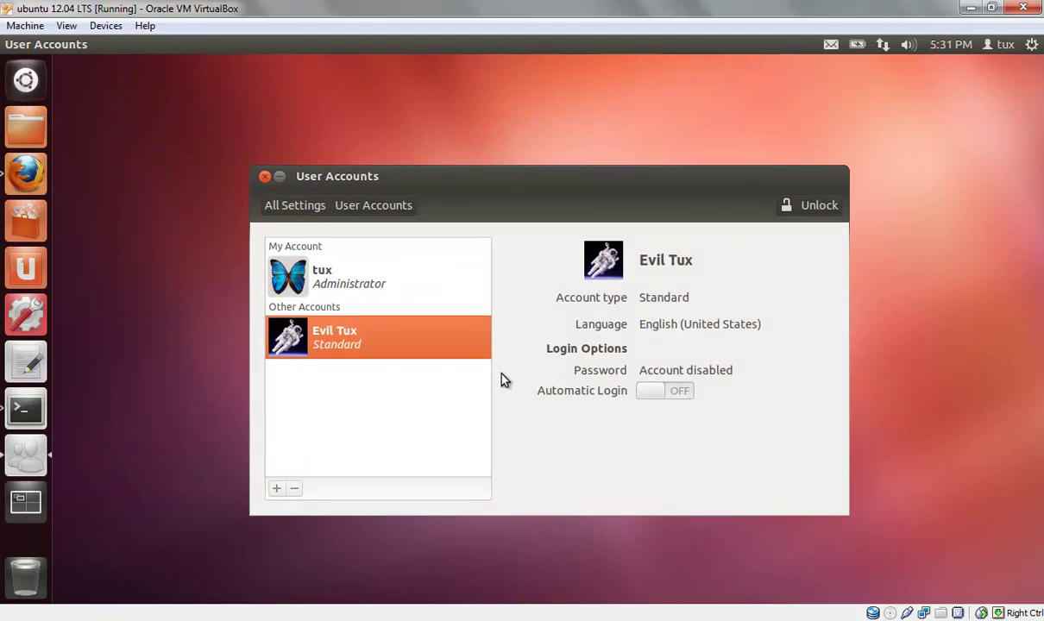
- Unlock the settings with the administrator password and open Evil Tux's disabled-password form
left_click(791, 212)
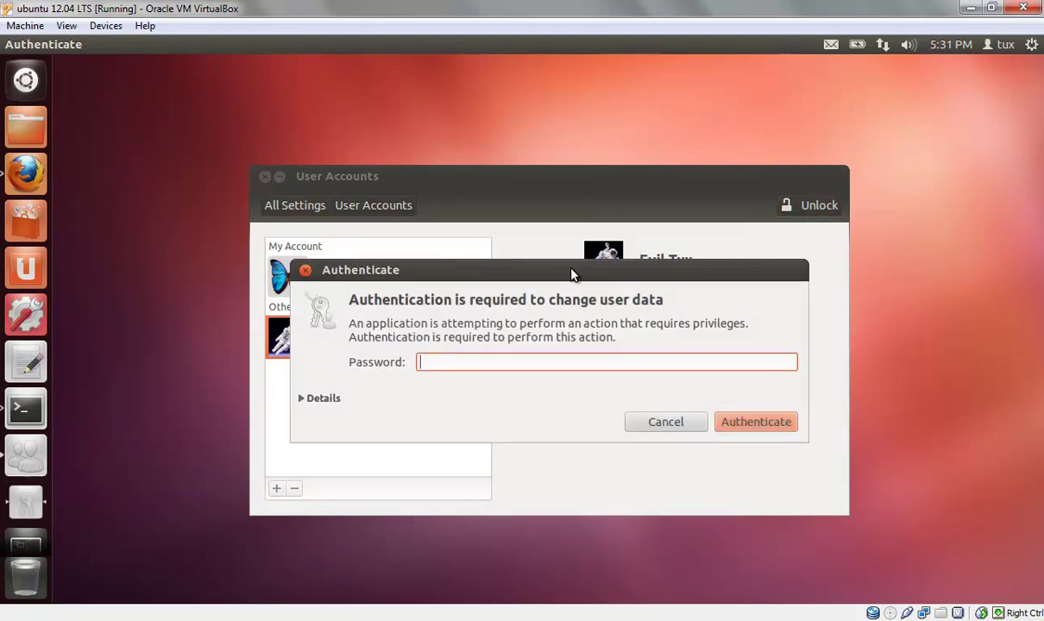
type("••••")
key("Return")
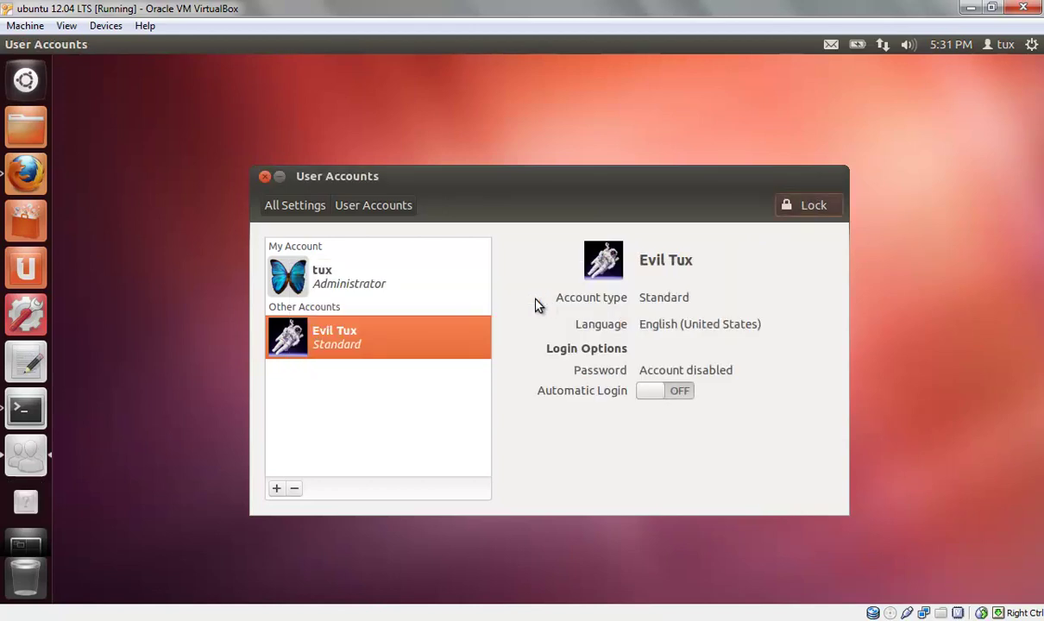
left_click(656, 369)
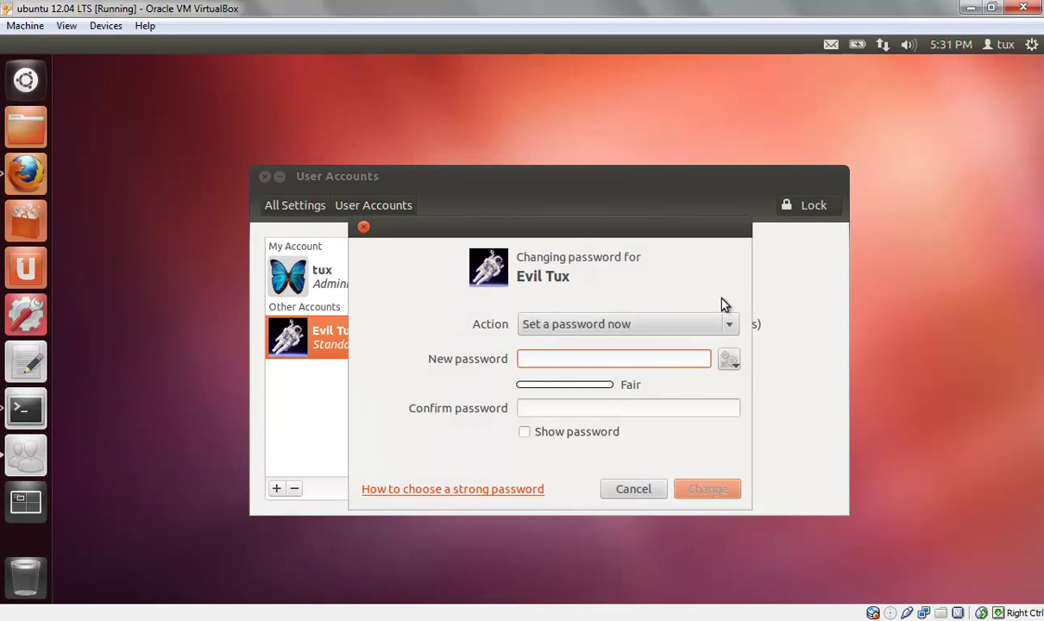
- Choose 'Set a password now' and enter a new password plus confirmation for Evil Tux
left_click_drag(641, 231, 488, 232)
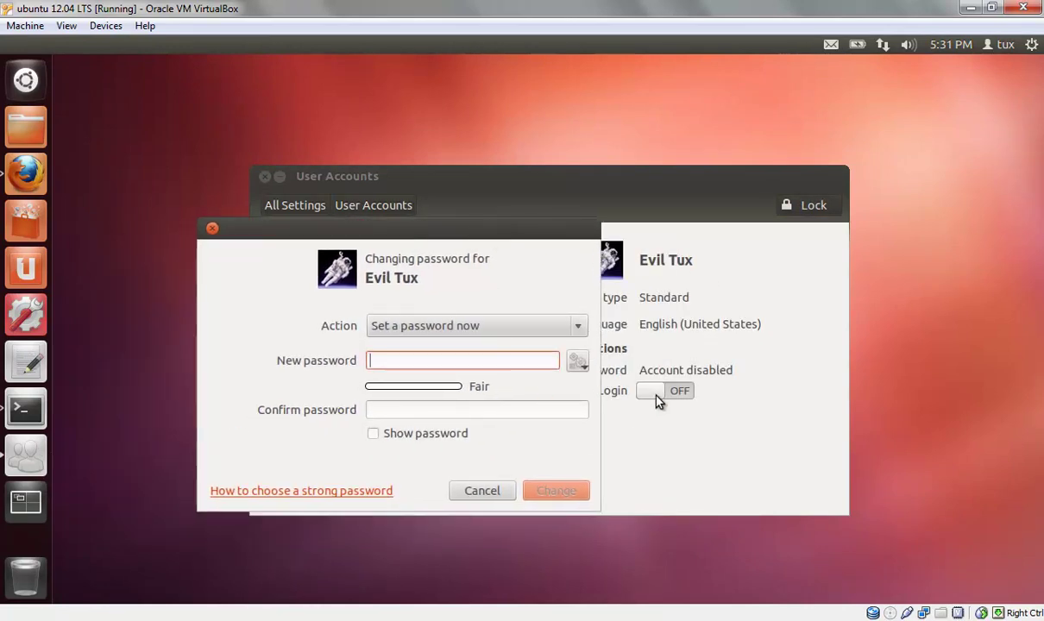
left_click(466, 328)
left_click(466, 329)
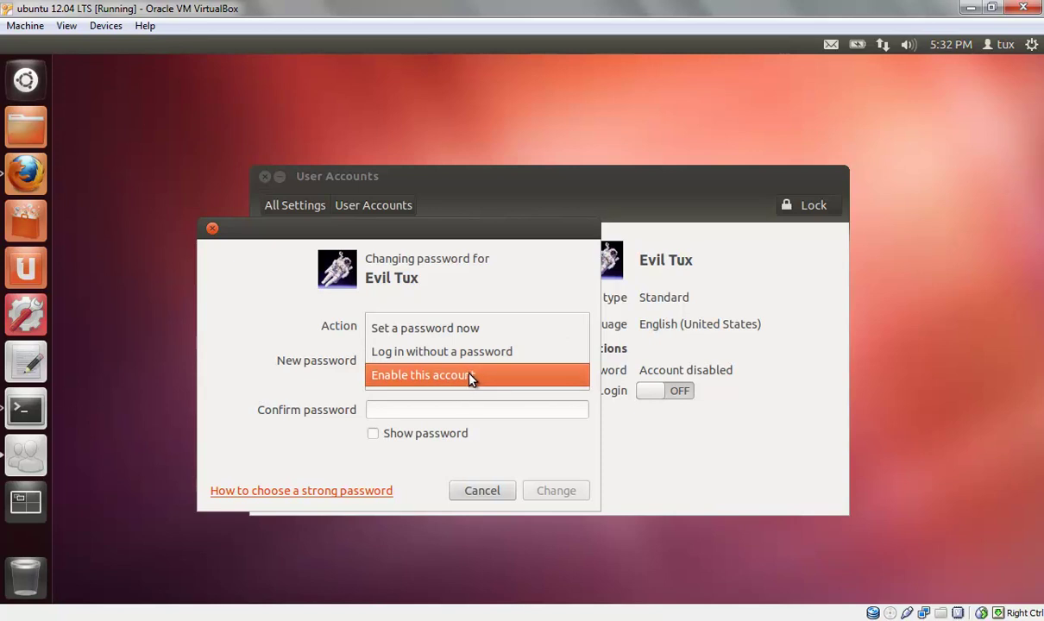
left_click(475, 328)
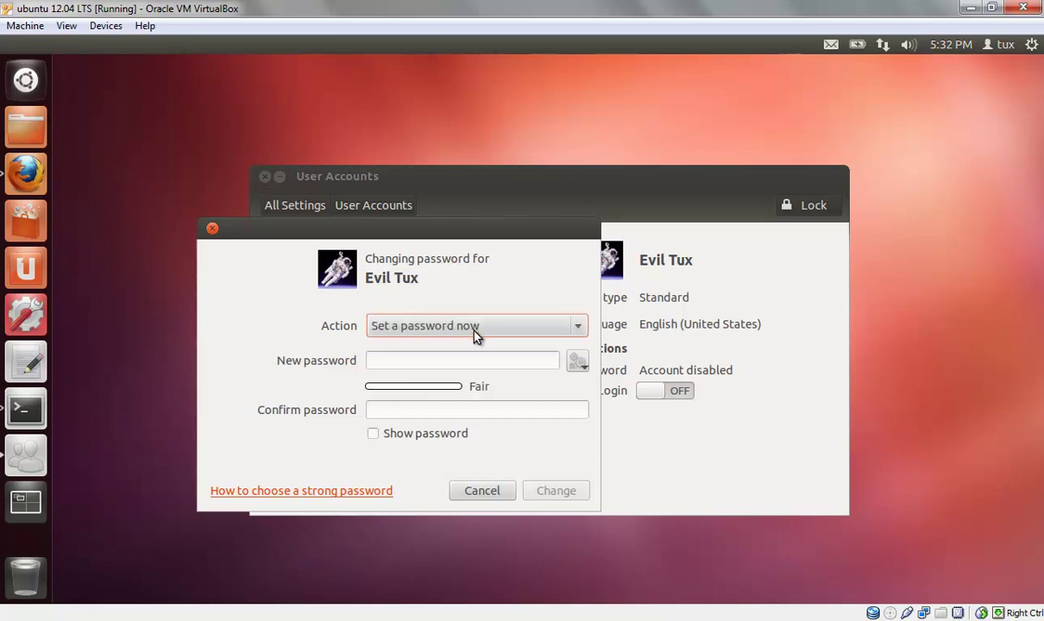
left_click(399, 360)
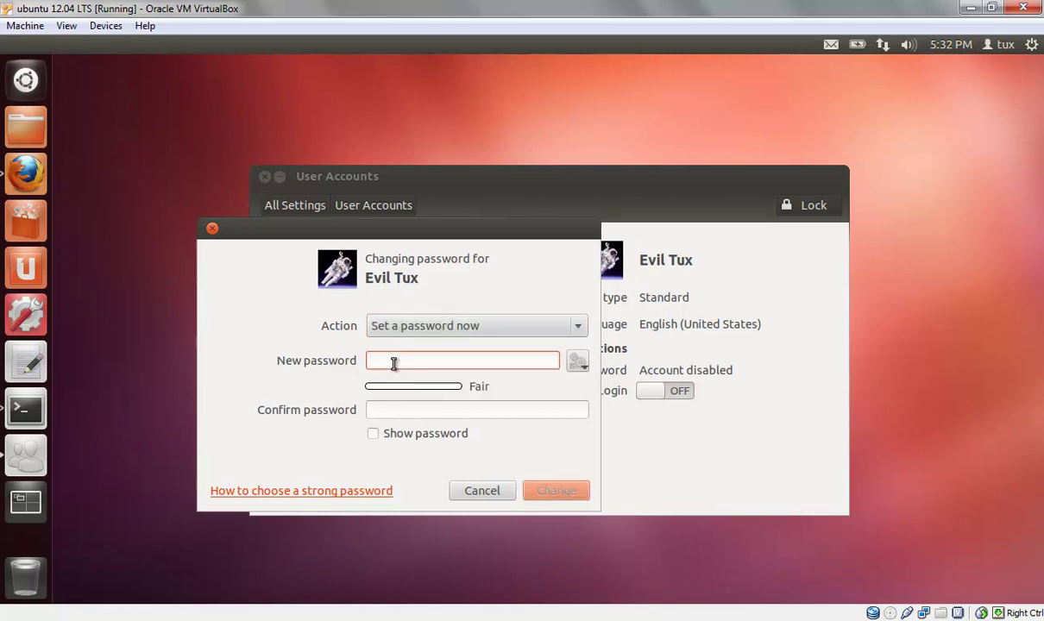
type("•••••••••")
left_click(372, 410)
type("•••••••••")
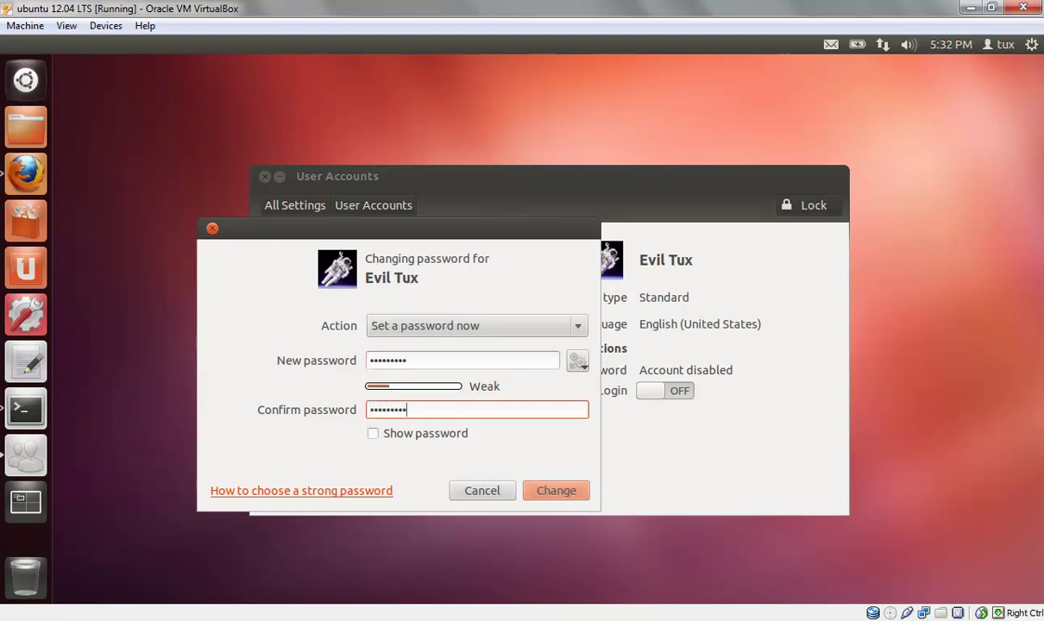
left_click(570, 491)
- Clear both password fields and retype the new password and its confirmation
key("BackSpace")
key("BackSpace")
key("BackSpace")
left_click(434, 363)
key("BackSpace")
key("BackSpace")
key("BackSpace")
key("BackSpace")
key("BackSpace")
key("BackSpace")
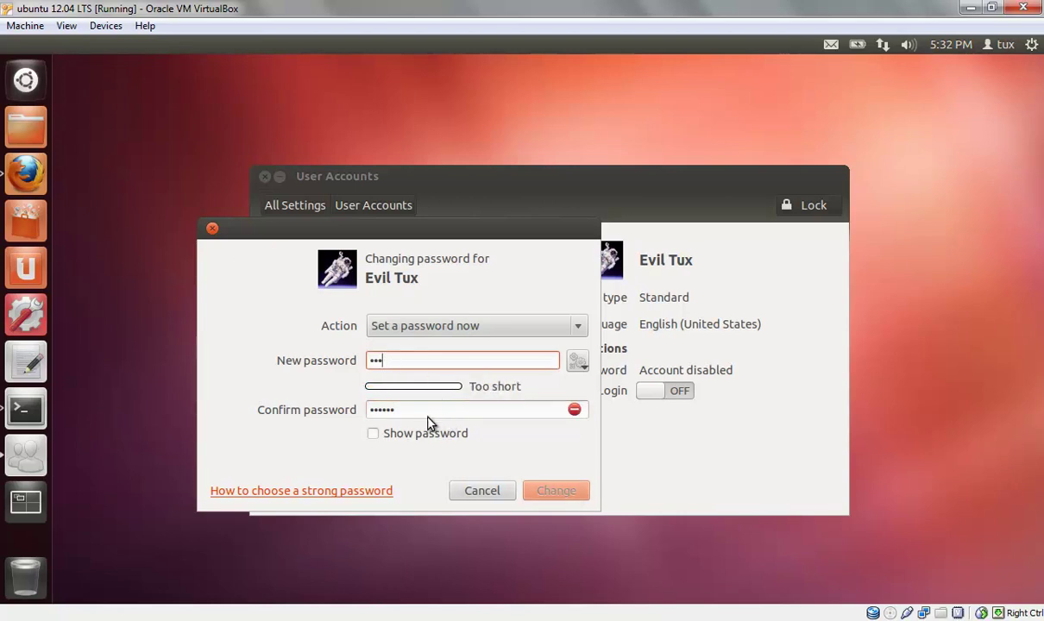
left_click(424, 414)
key("BackSpace")
key("BackSpace")
key("BackSpace")
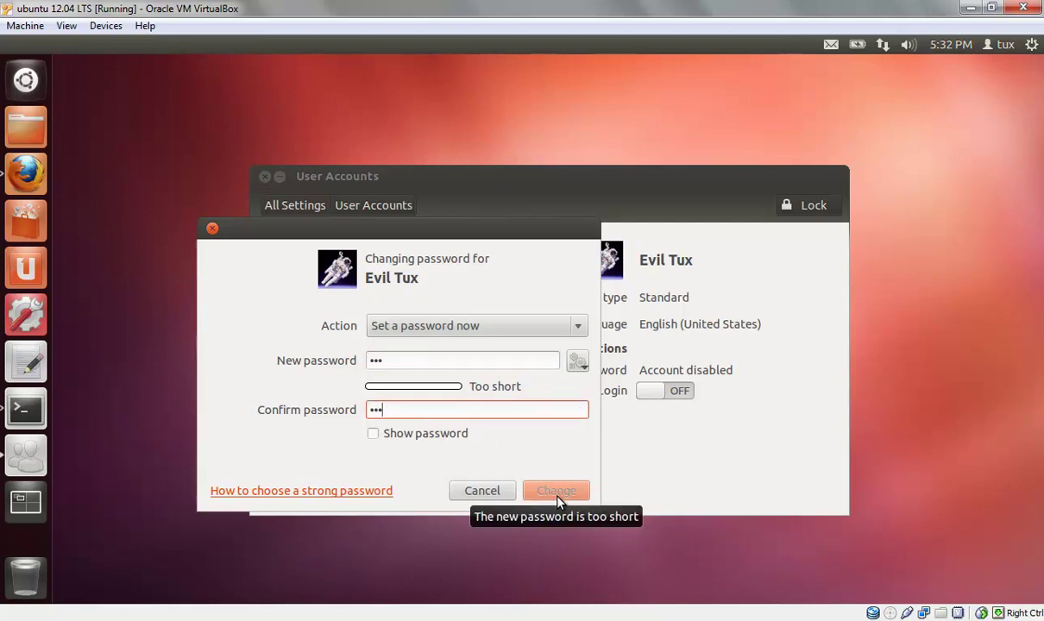
left_click(396, 361)
type("123789")
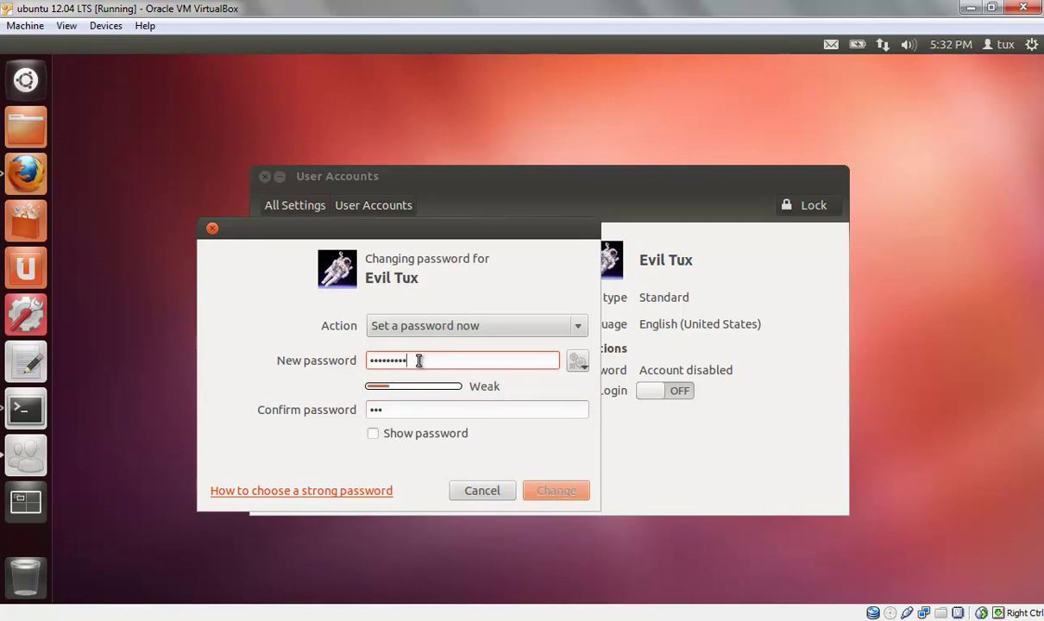
left_click(395, 411)
type("45678")
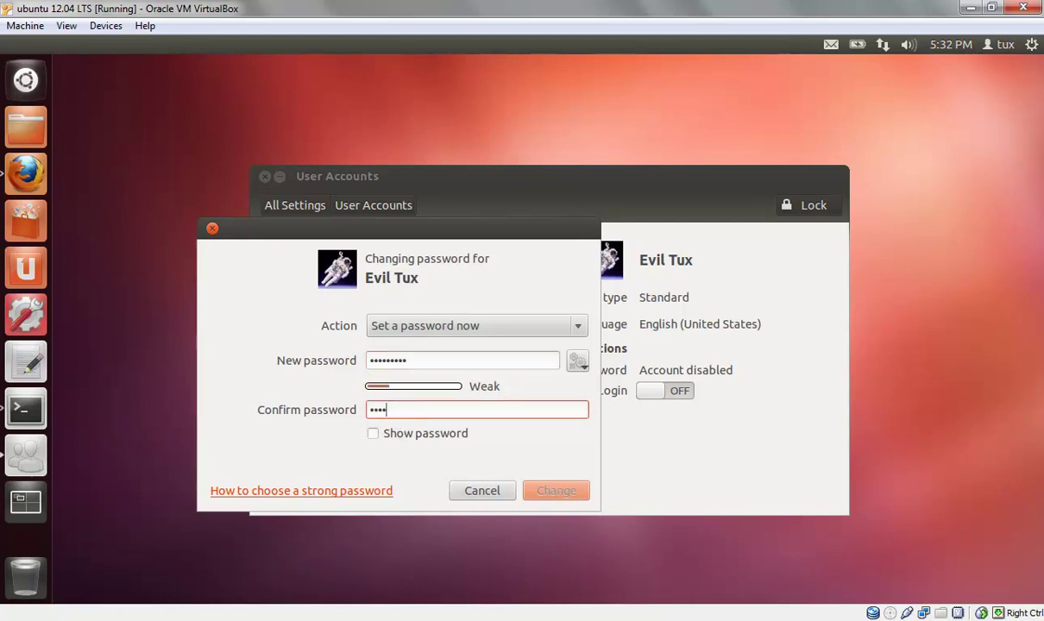
type("9")
- Dismiss the password suggestions popup and apply the new password with Change
left_click(576, 363)
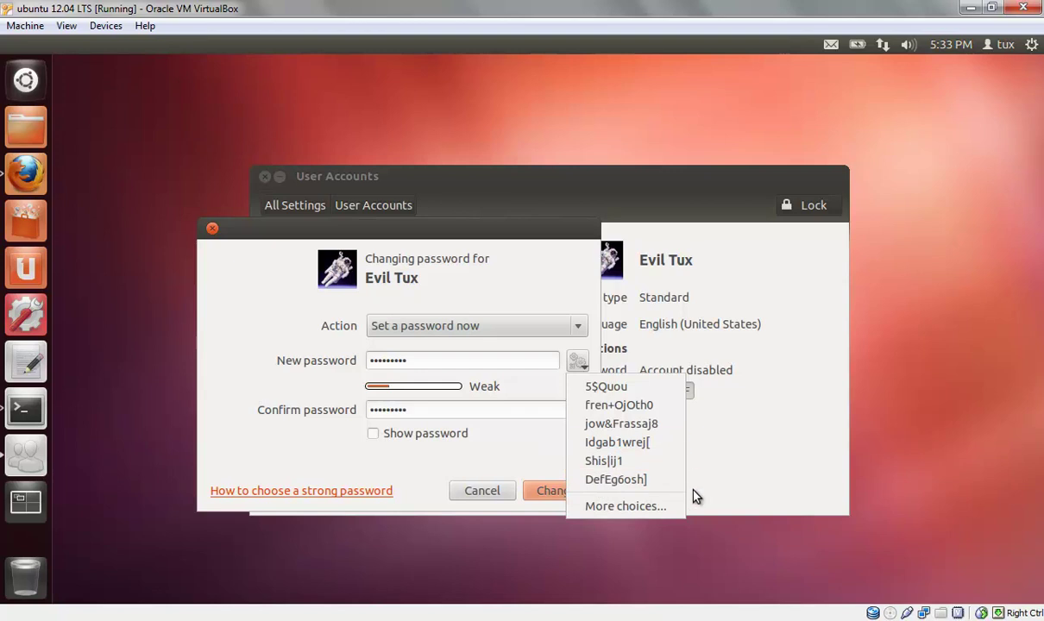
left_click(551, 466)
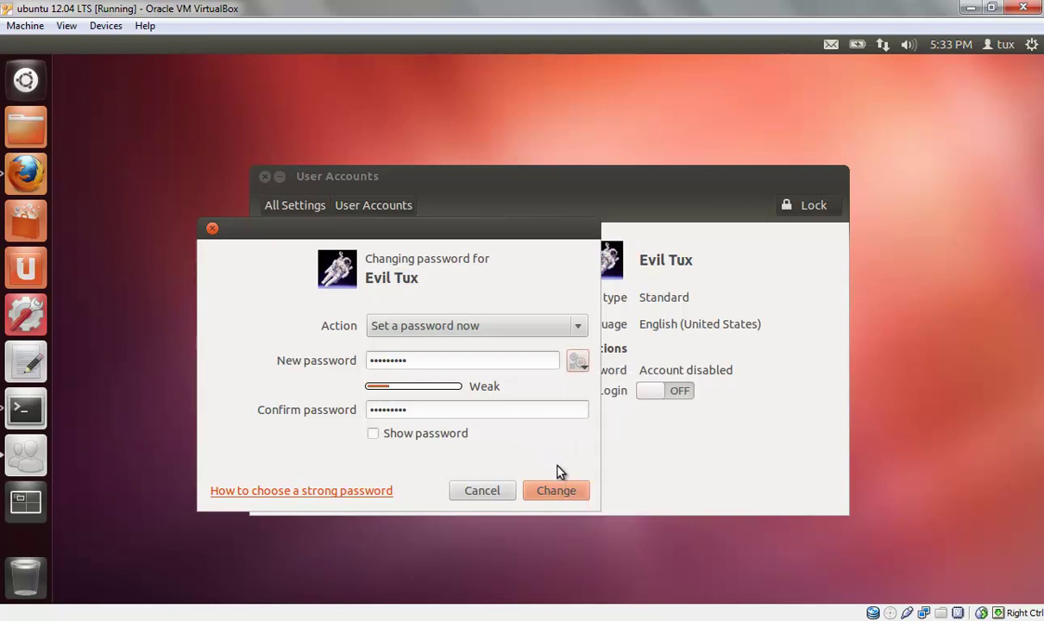
left_click(575, 492)
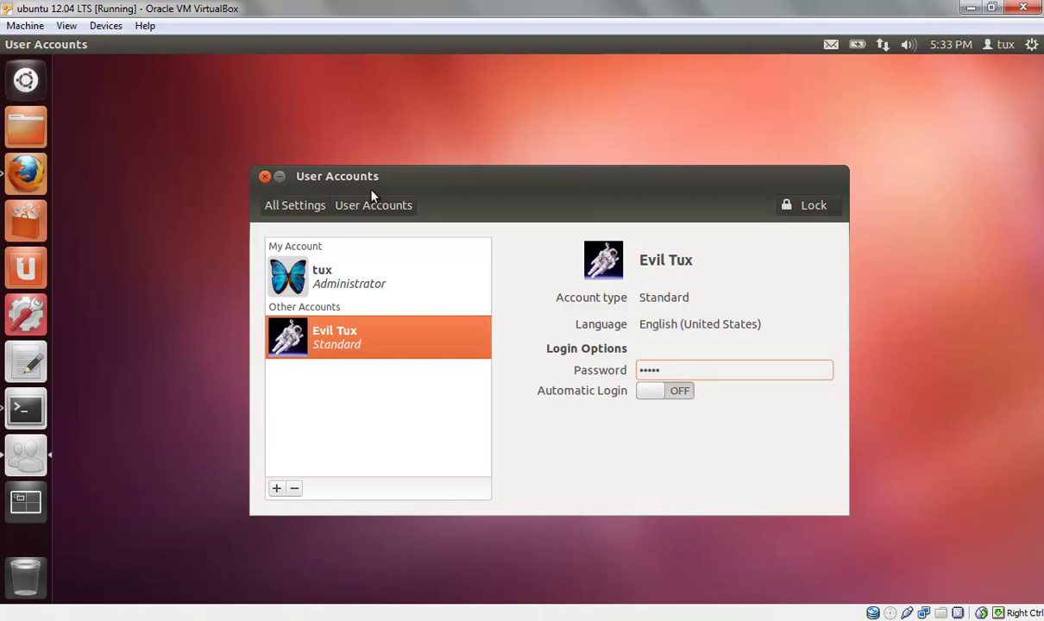
- Close User Accounts, switch to Evil Tux via the user menu and log in with its new password
left_click(264, 177)
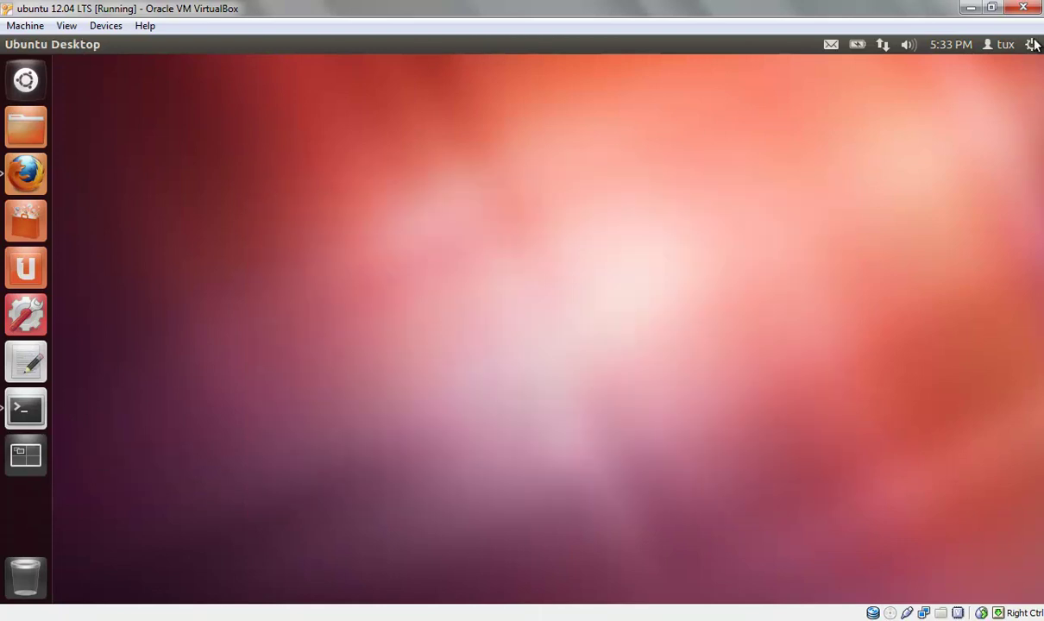
left_click(989, 47)
left_click(966, 136)
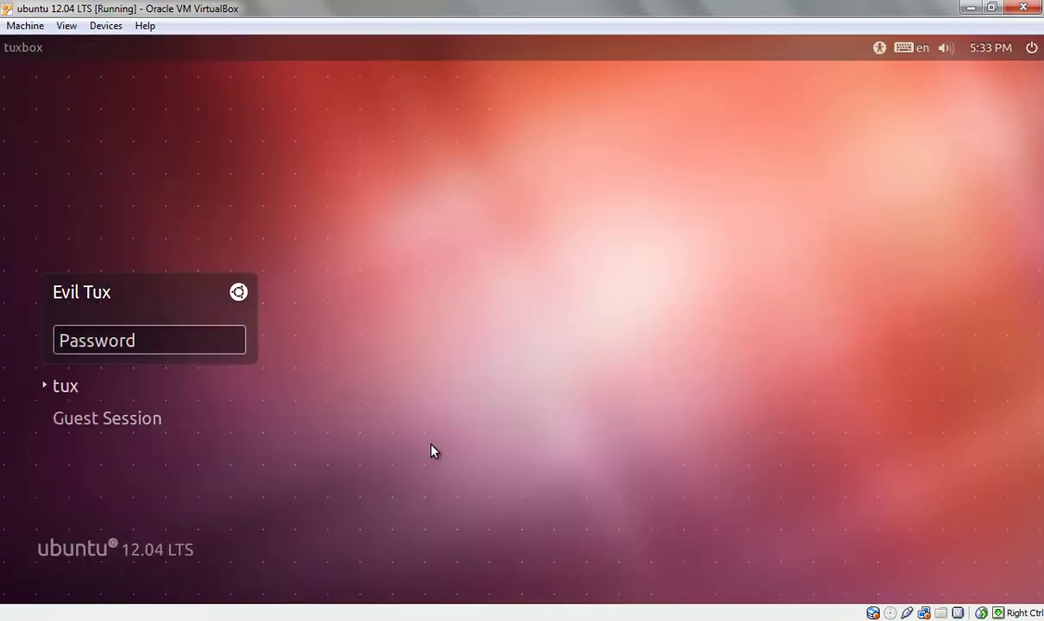
type("********")
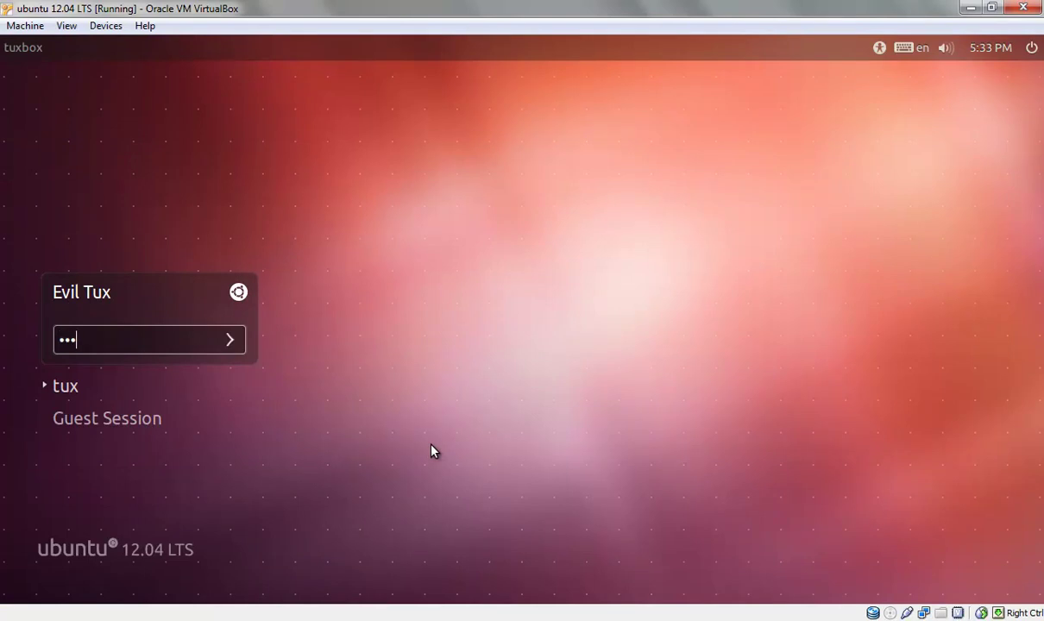
type("*")
key("Return")
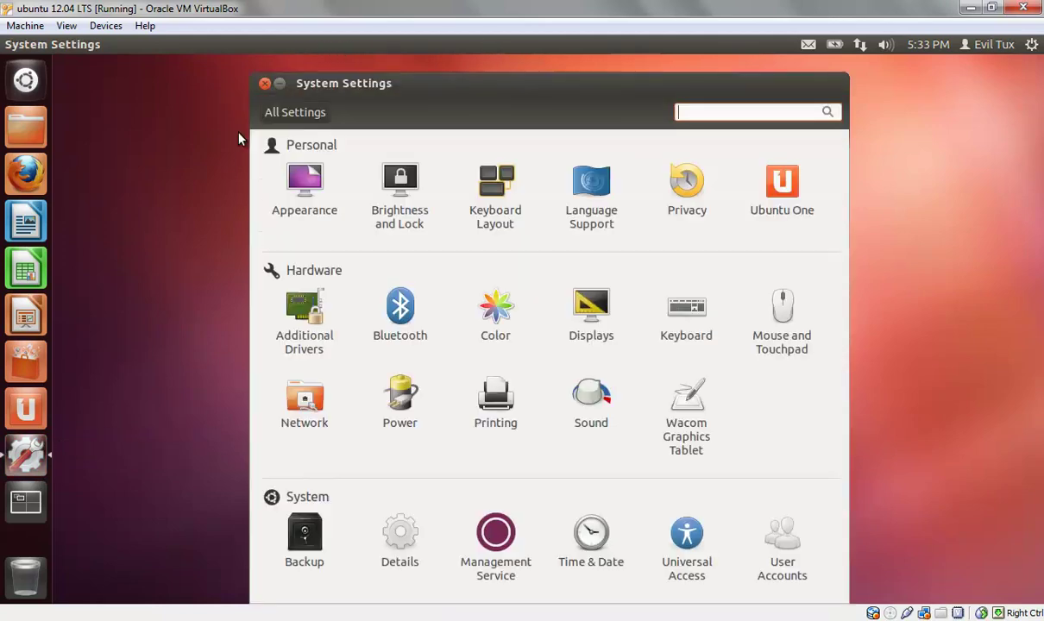
- Switch to the tux session from the user menu and unlock it with tux's password
left_click_drag(415, 86, 407, 70)
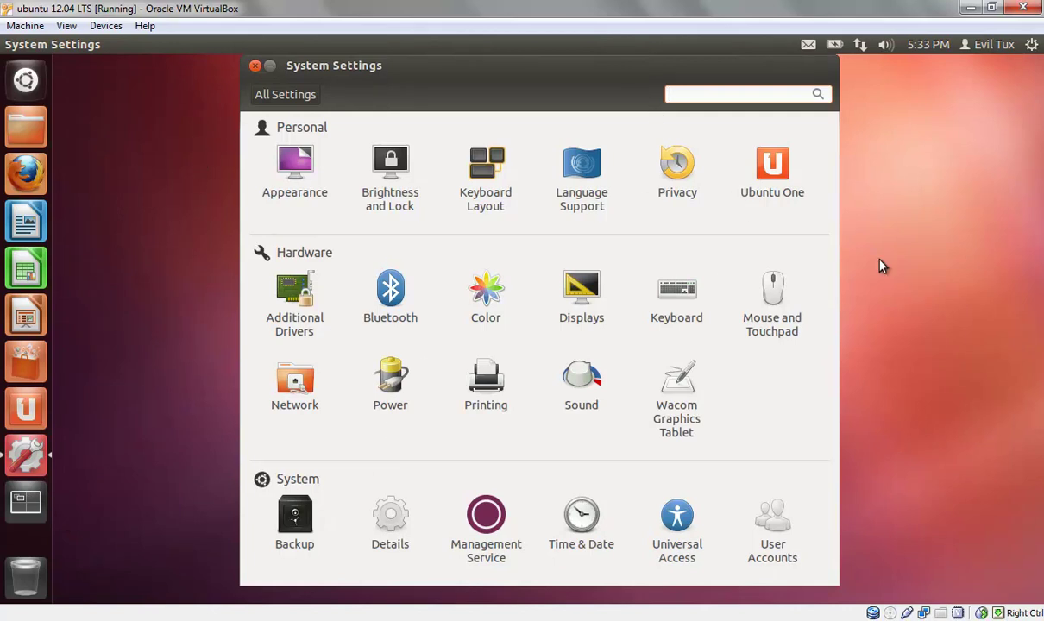
left_click(979, 45)
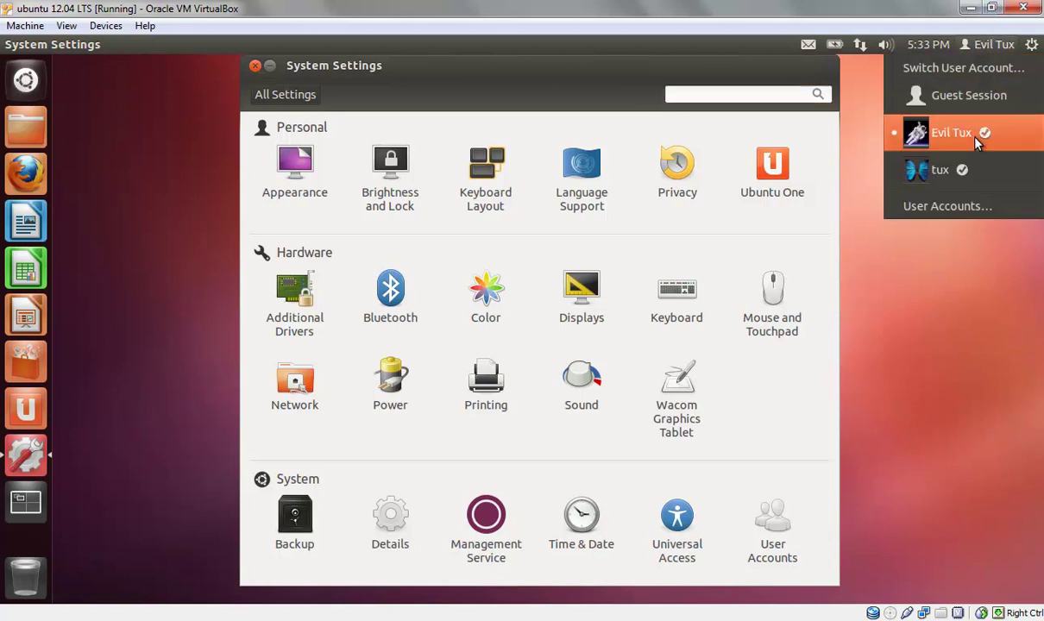
left_click(923, 168)
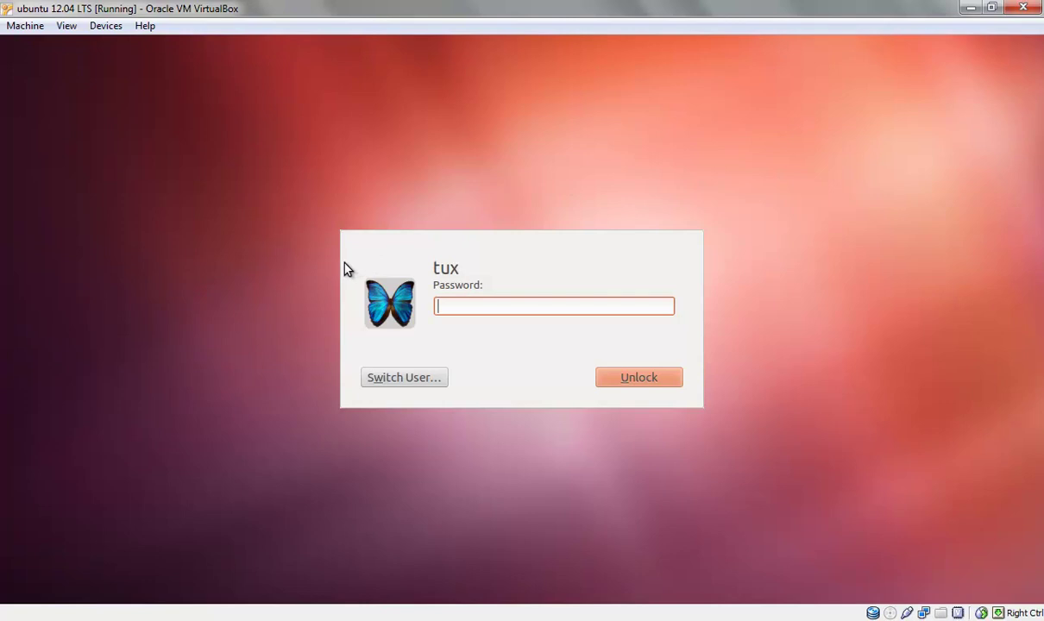
type("tux")
key("Return")
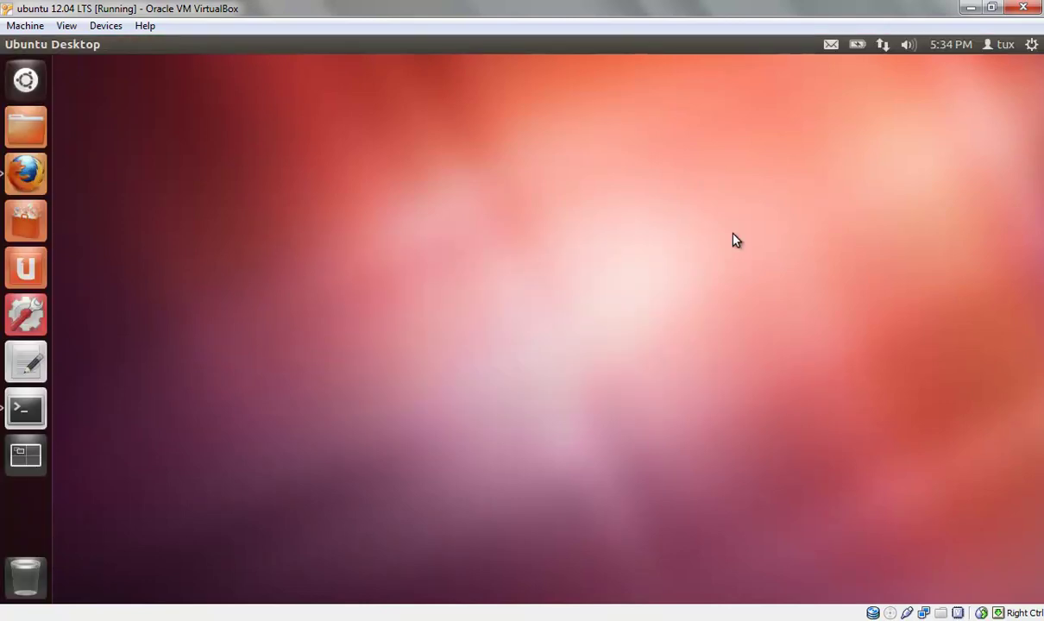
- Switch back to Evil Tux, unlock its session, and close System Settings
left_click(999, 44)
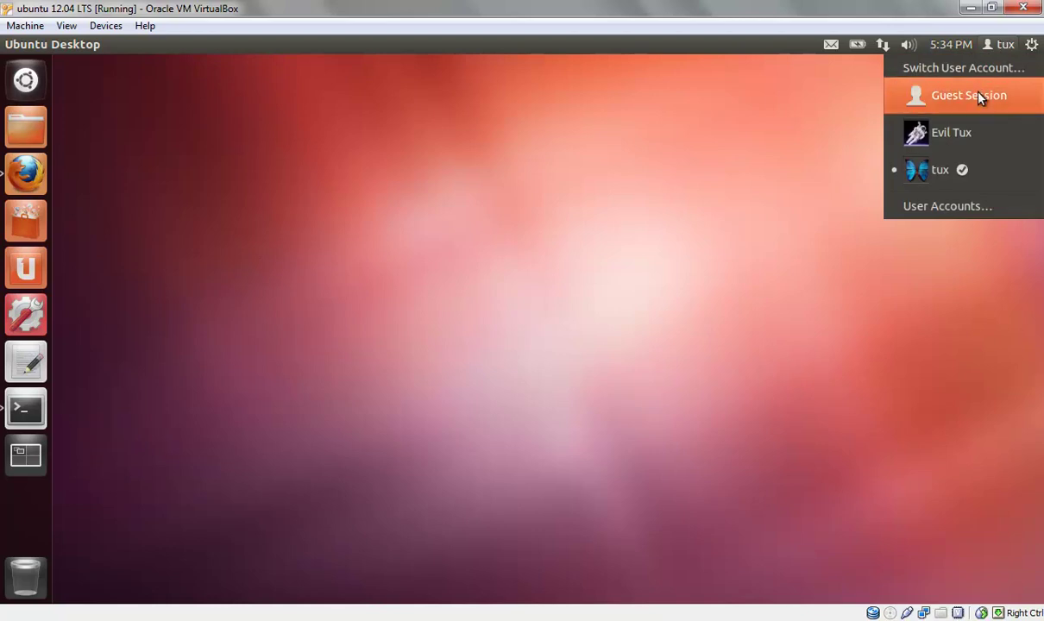
left_click(968, 138)
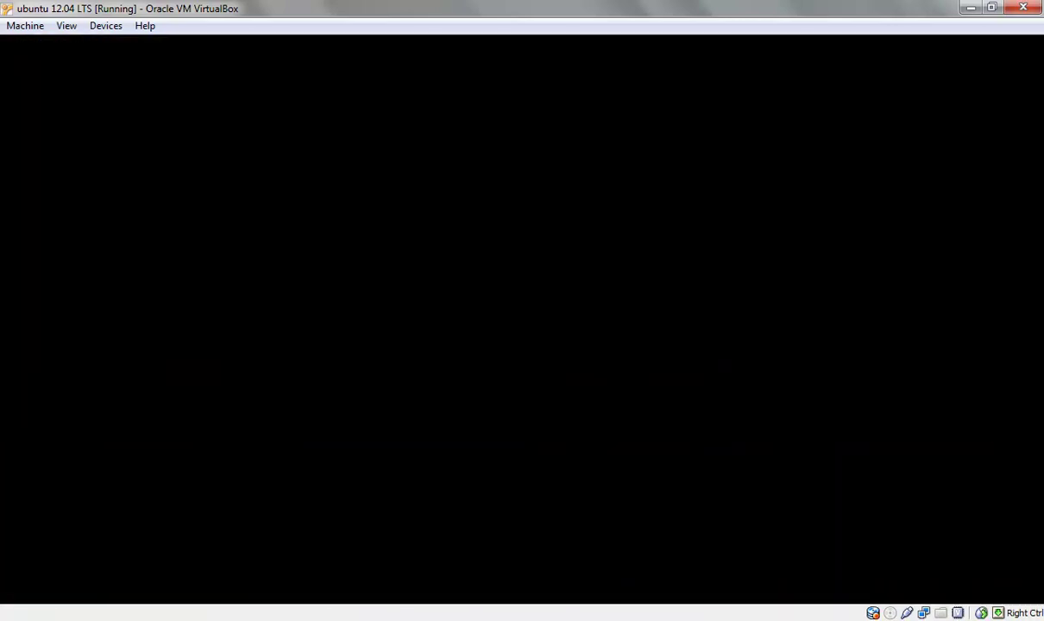
type("••••")
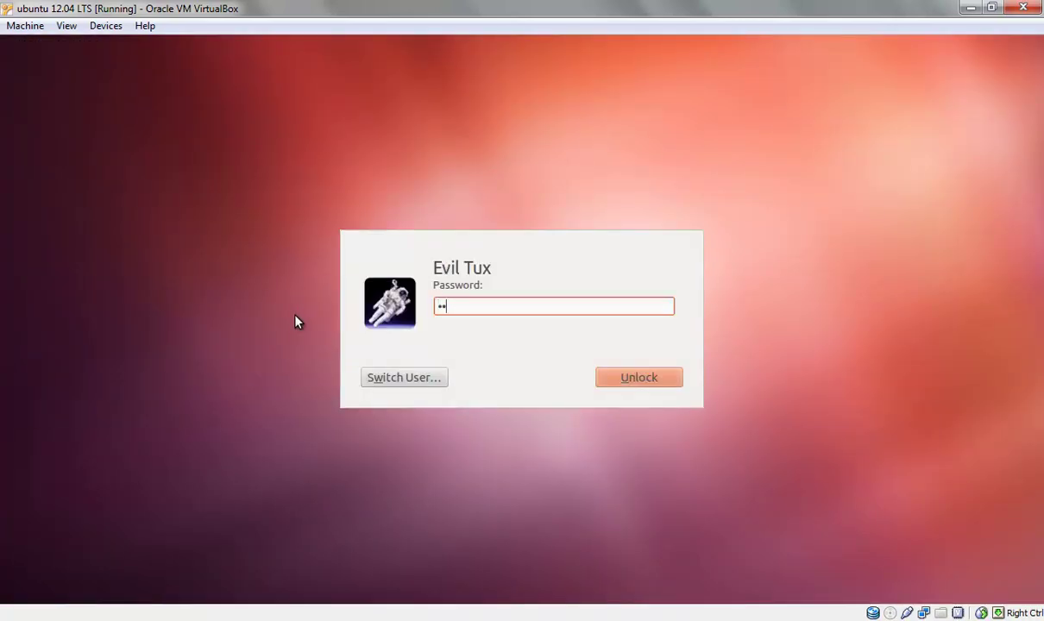
type("•••••")
left_click(678, 382)
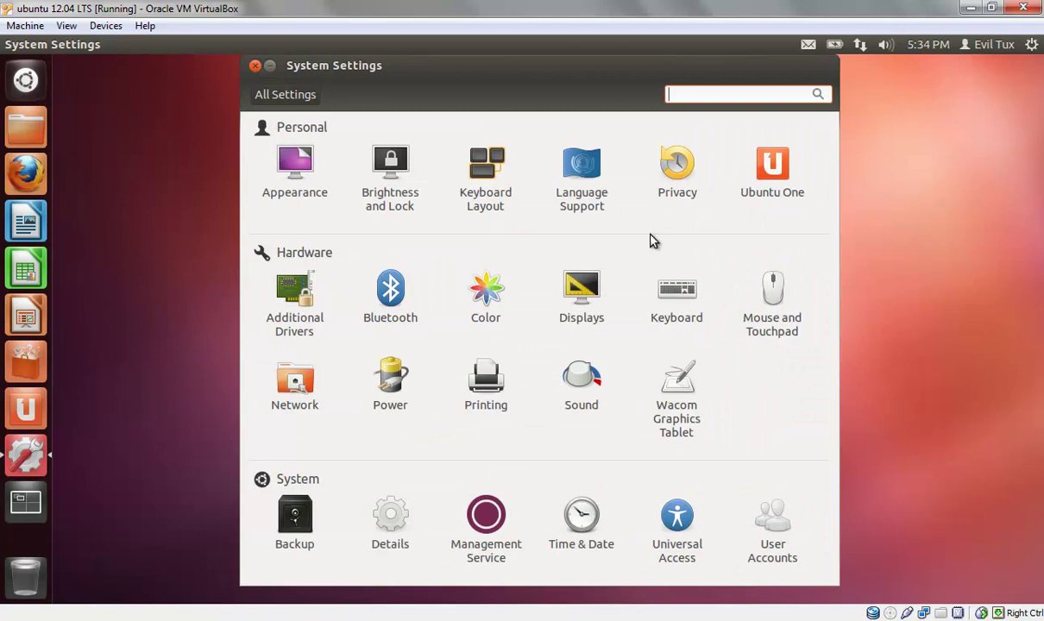
left_click(254, 66)
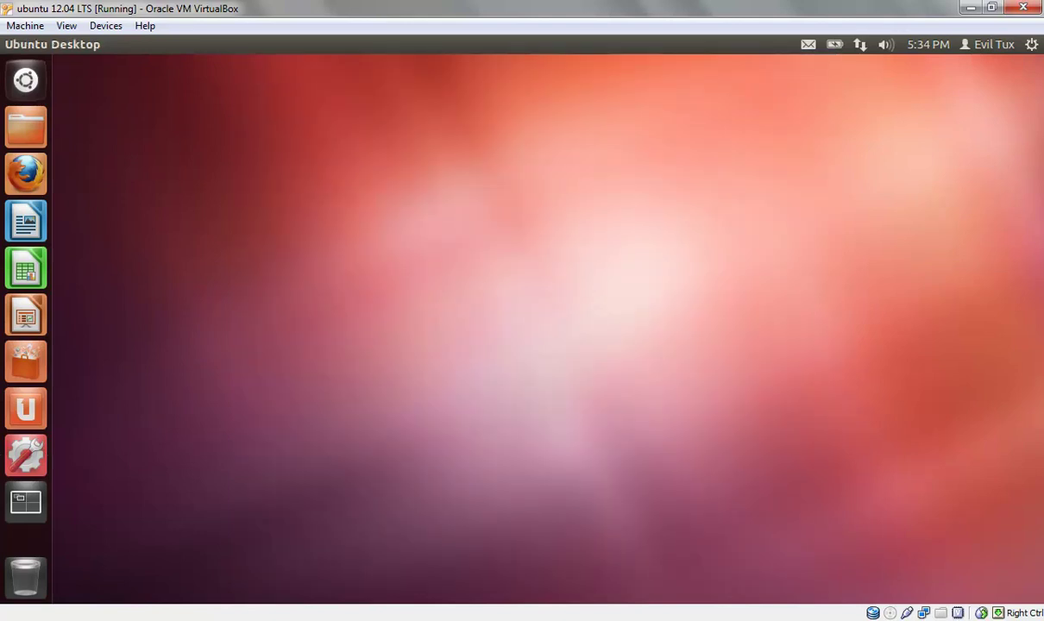
- Log out of Evil Tux from the gear menu and sign back in as tux
left_click(1032, 44)
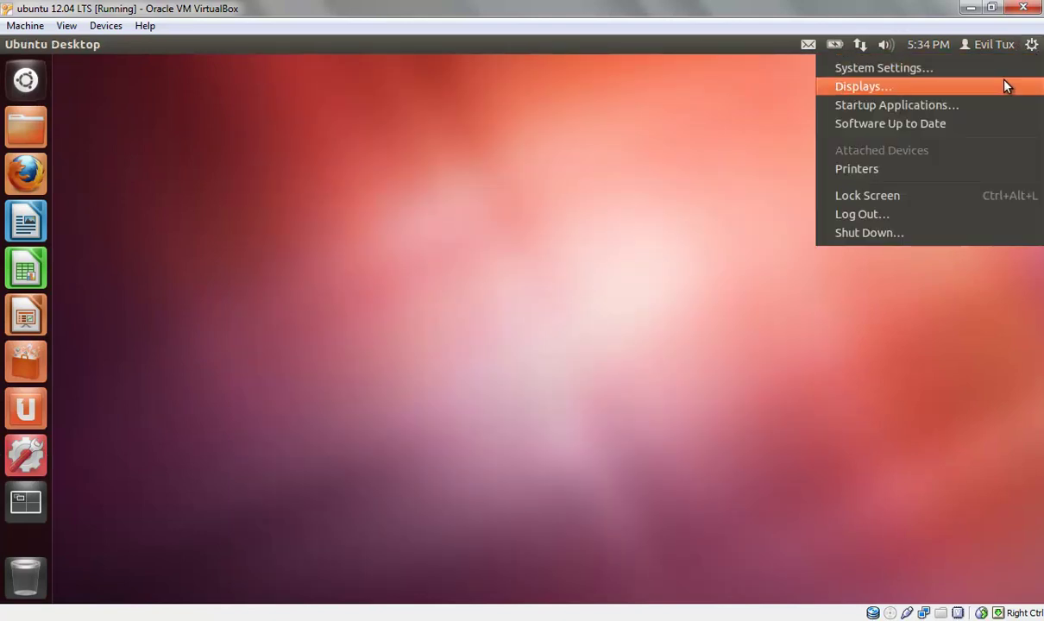
left_click(943, 216)
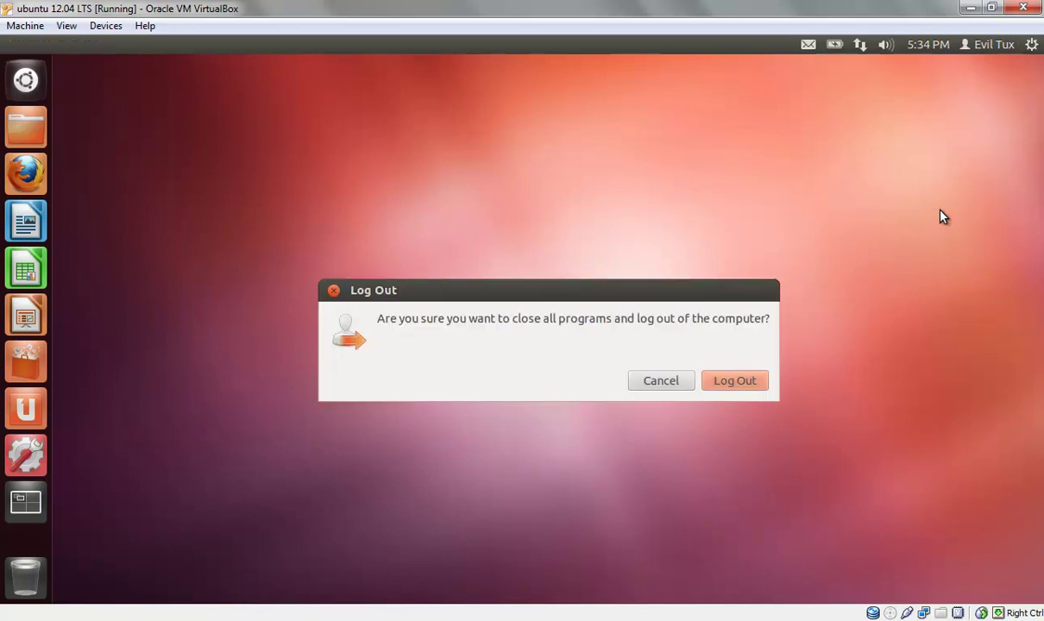
left_click(746, 381)
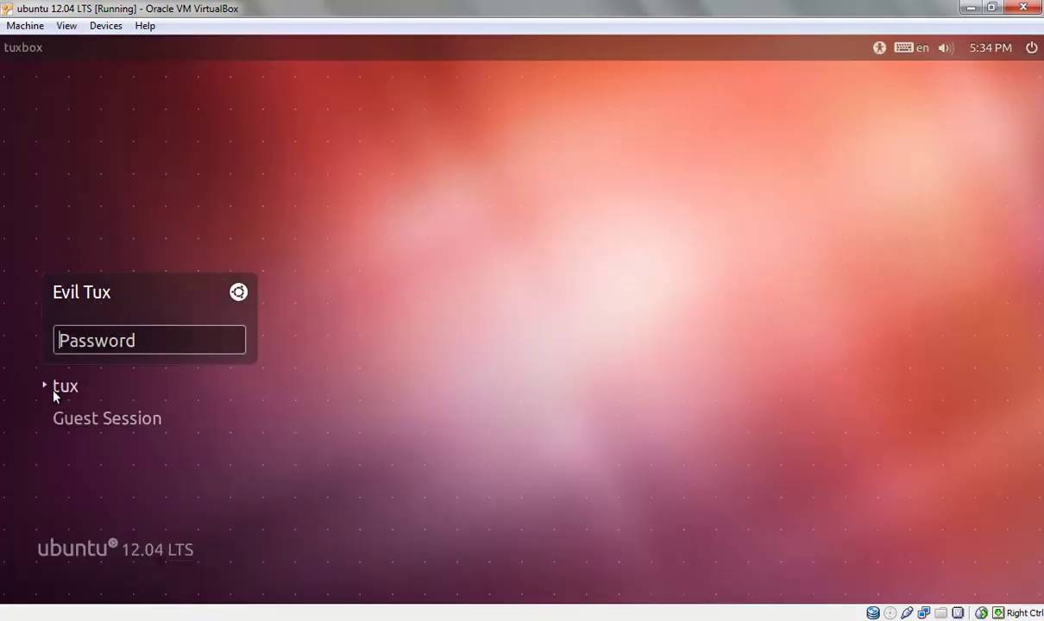
left_click(66, 386)
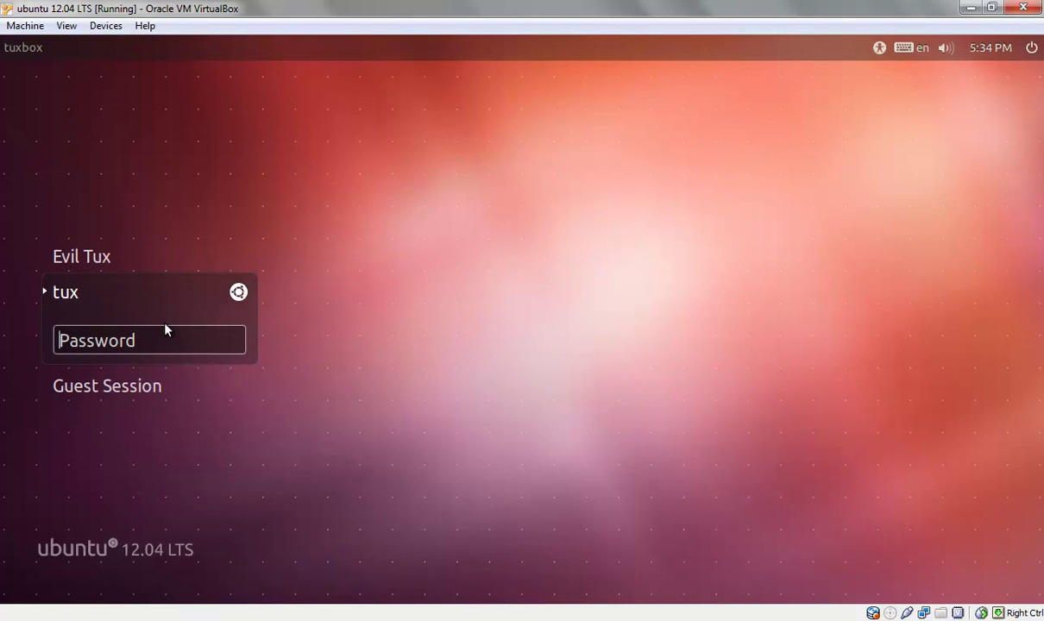
type("tux")
key("Return")
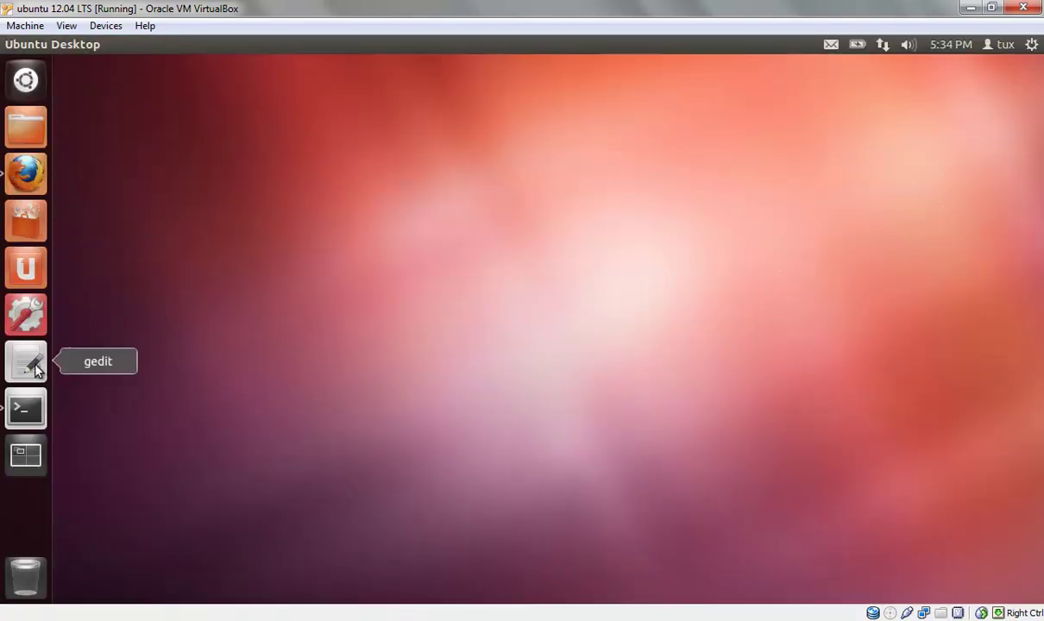
- Open User Accounts from the Dash, select Evil Tux, and unlock with the administrator password
left_click(25, 79)
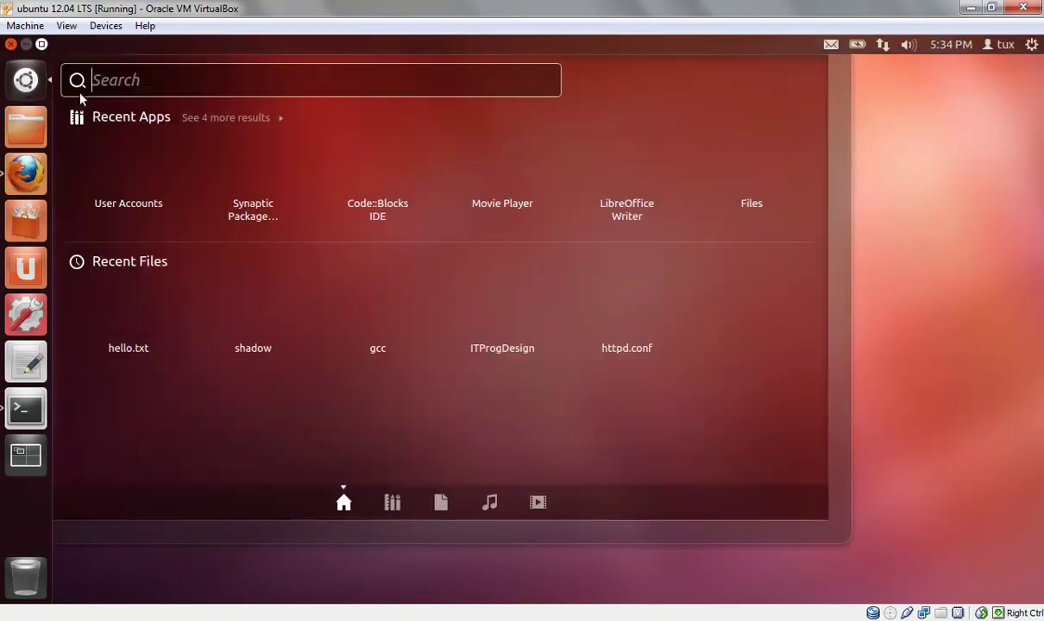
left_click(112, 160)
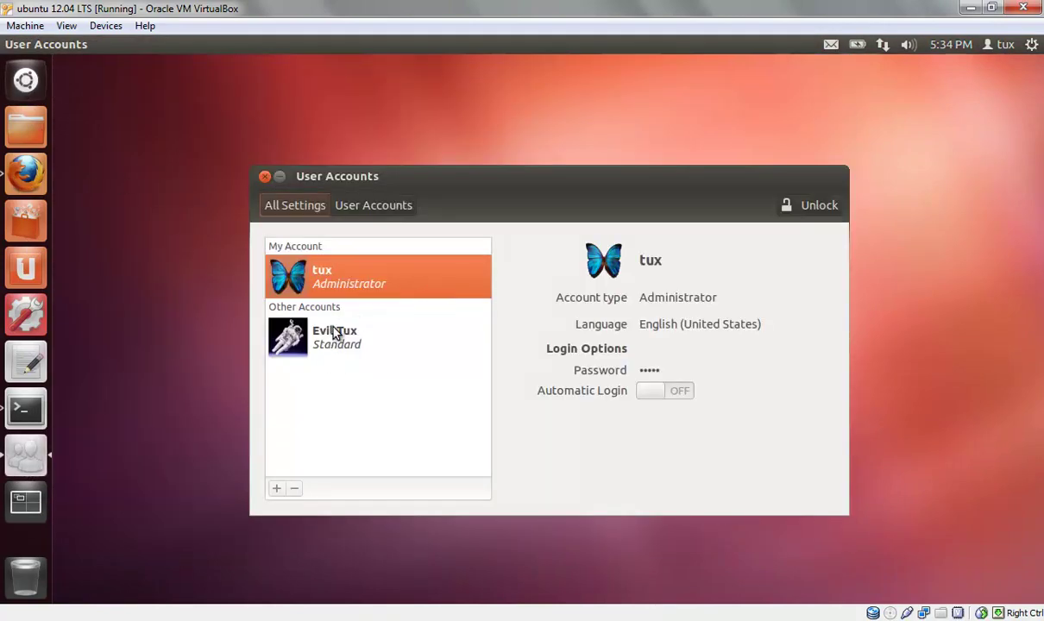
left_click(324, 337)
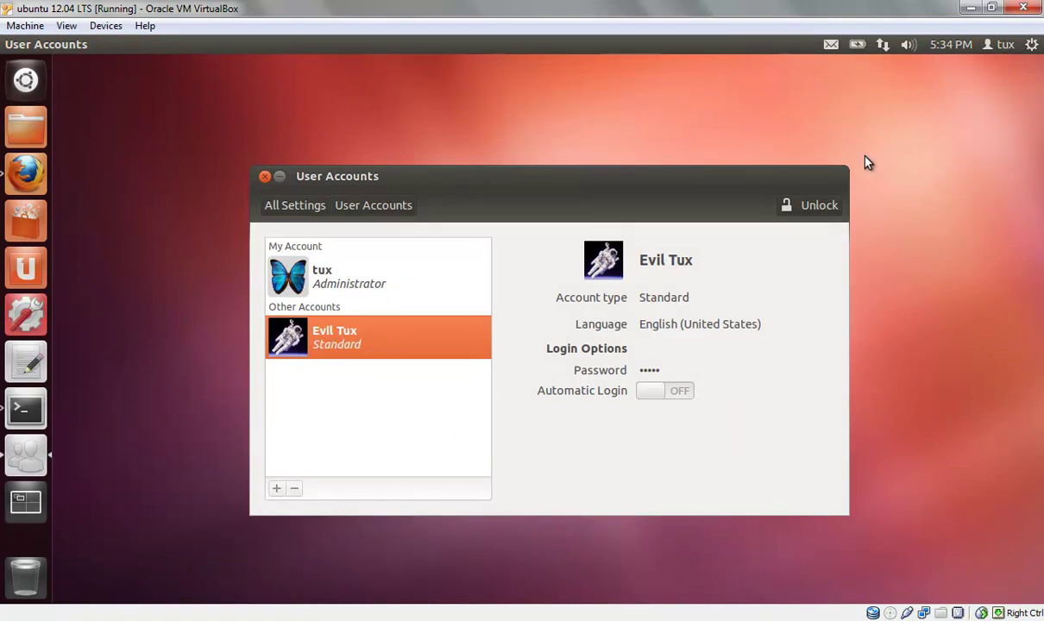
left_click(779, 209)
type("pass")
key("Return")
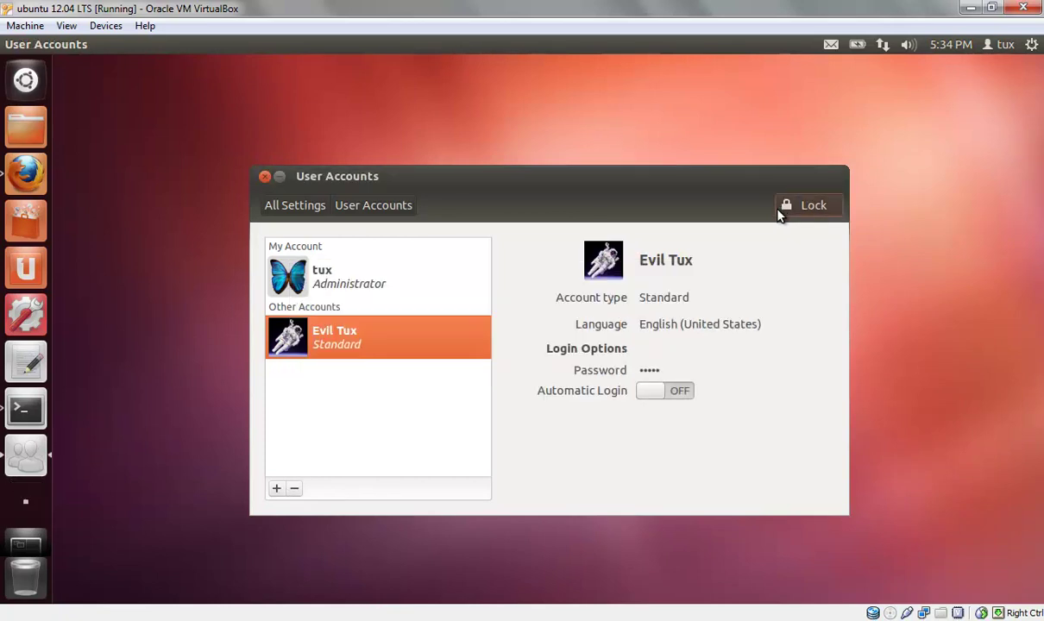
- Remove Evil Tux along with its files and confirm only tux remains in the user menu
left_click(294, 489)
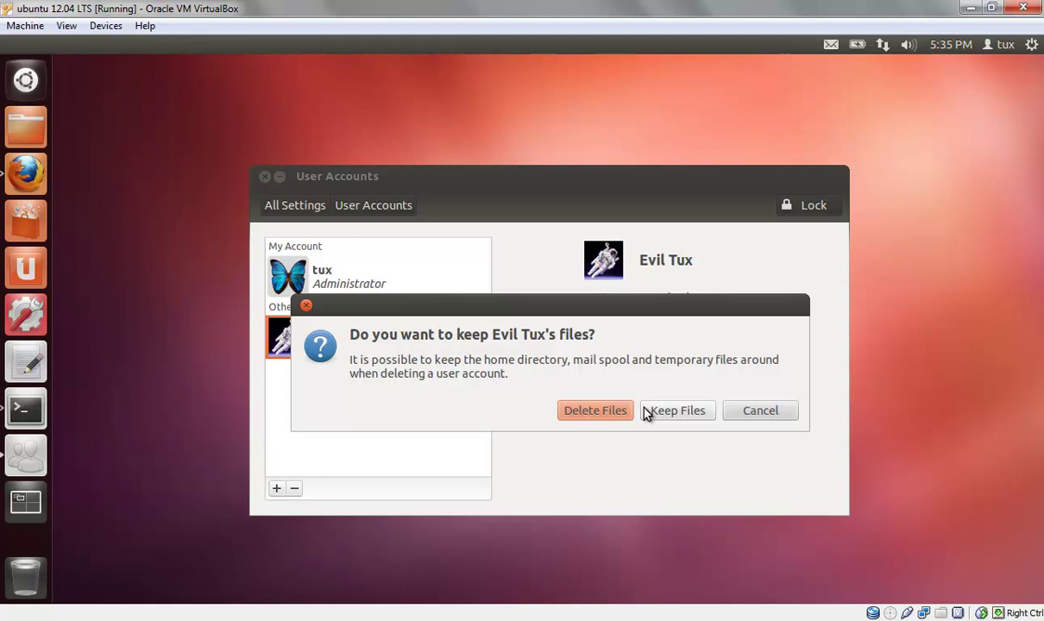
left_click(577, 412)
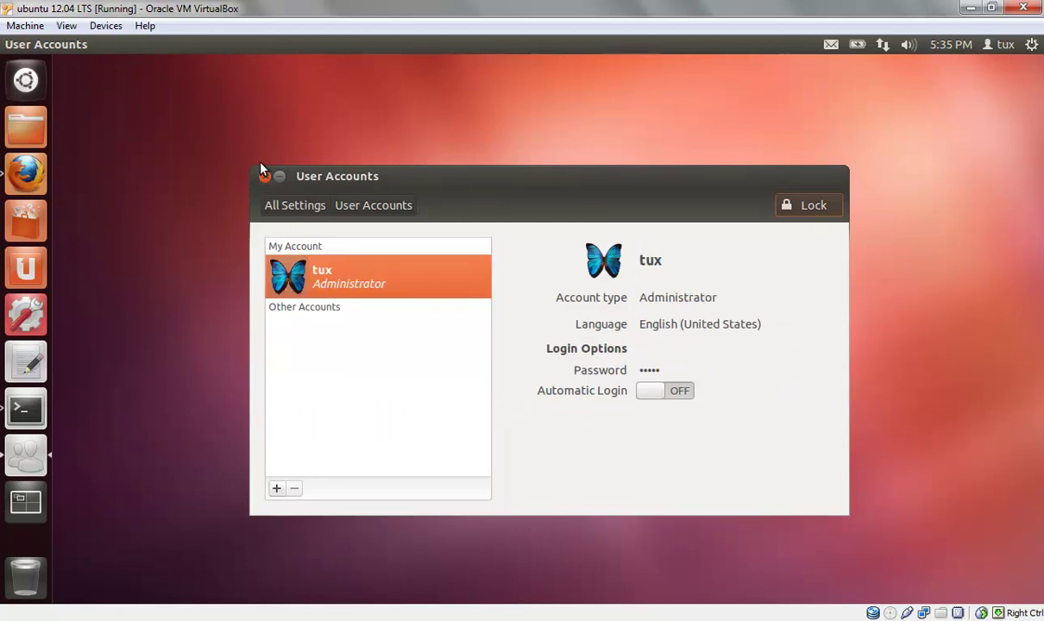
left_click(1001, 44)
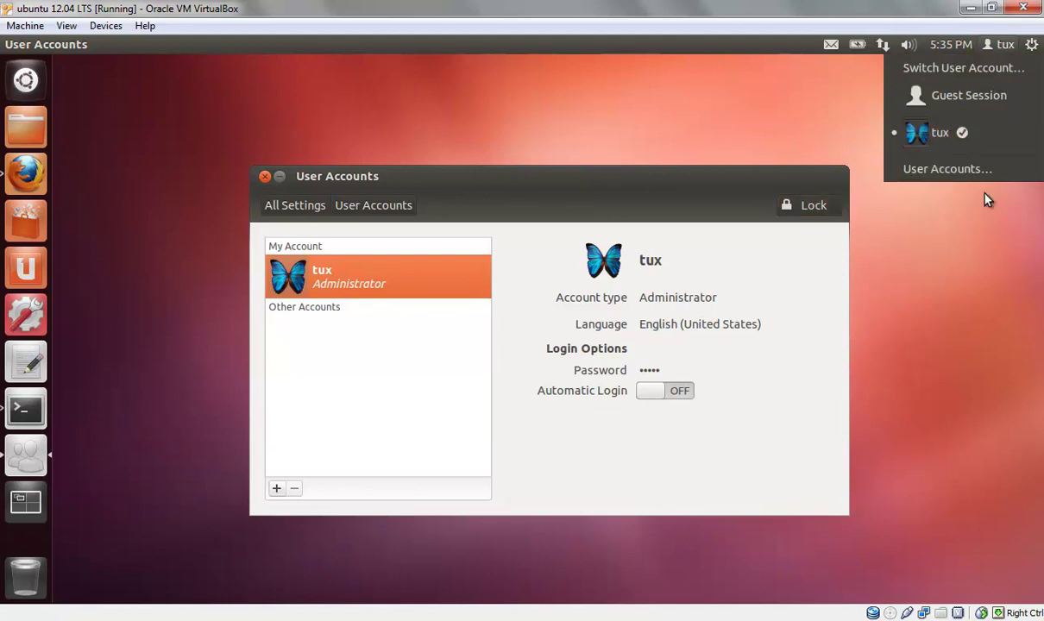
left_click(387, 110)
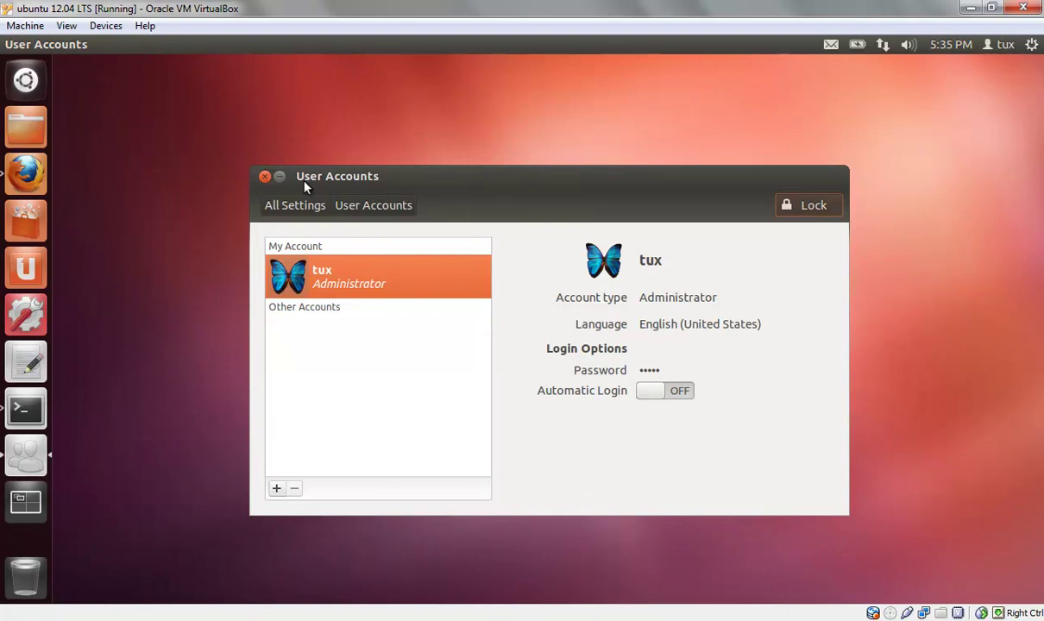
left_click_drag(422, 176, 313, 119)
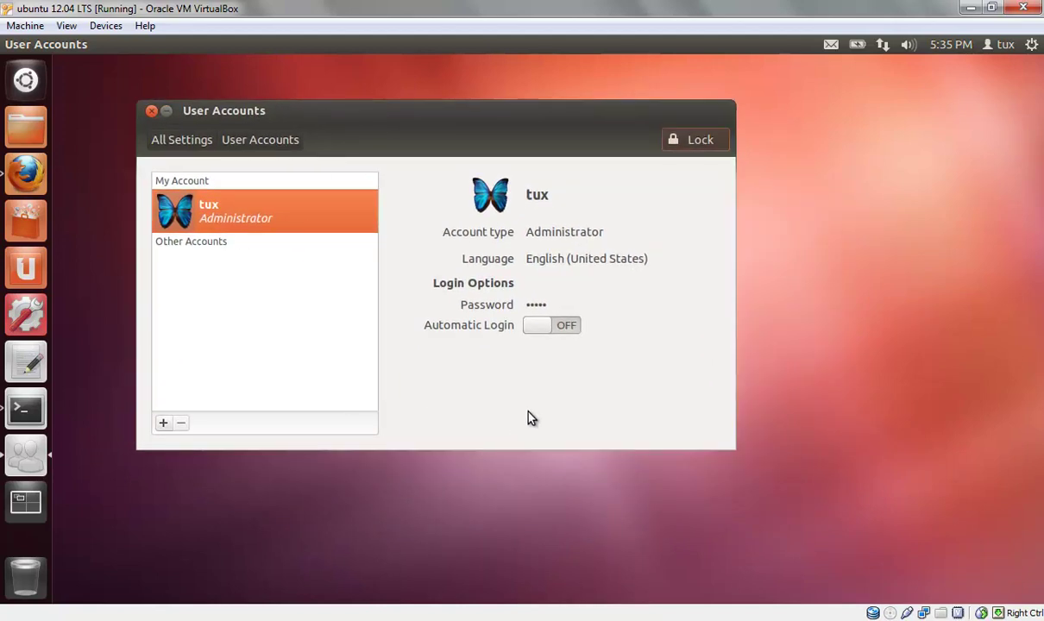